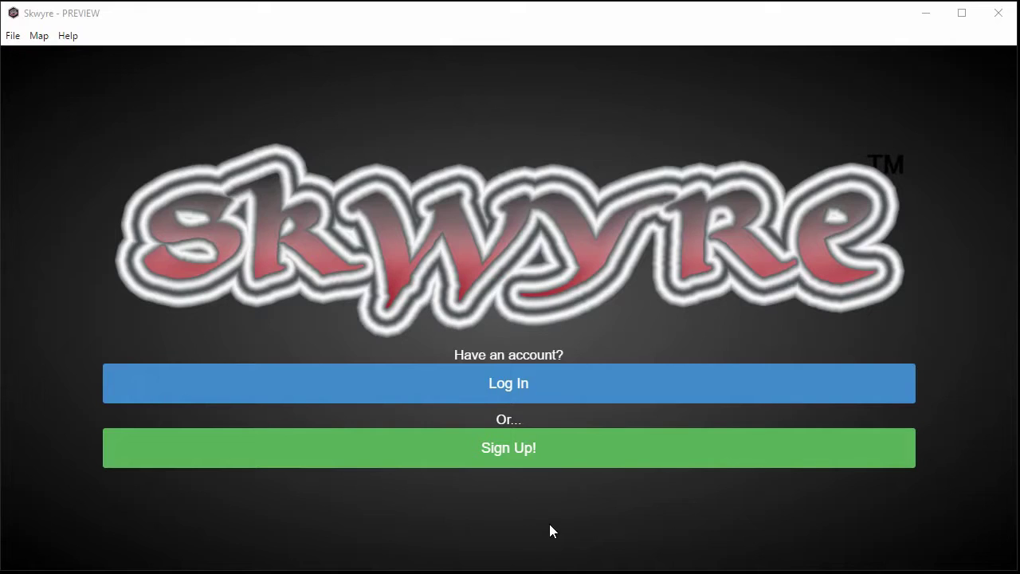
- Log in to the existing account with its user name and password
{"action": "left_click", "coordinate": [474, 452]}
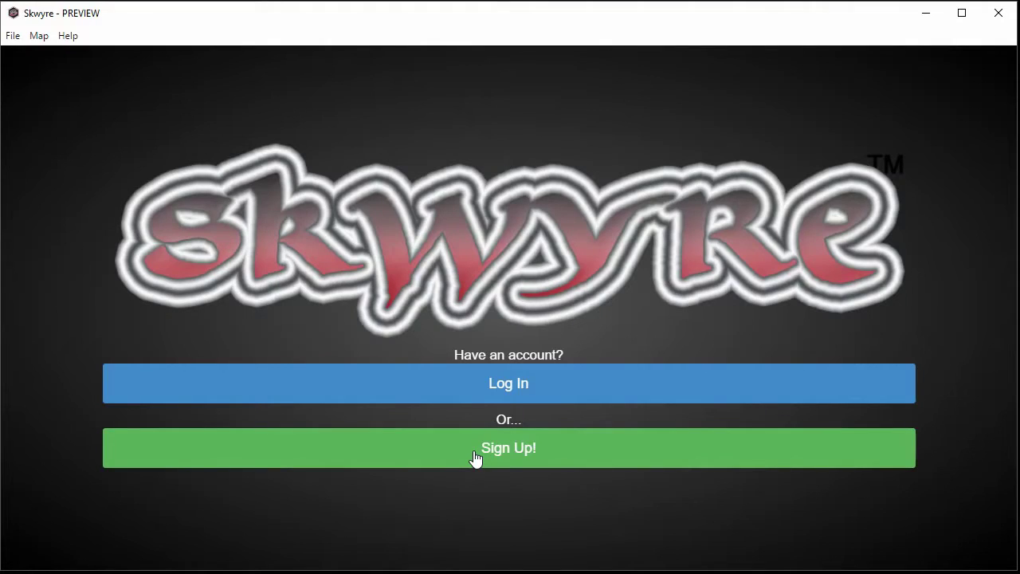
{"action": "left_click", "coordinate": [434, 385]}
{"action": "left_click", "coordinate": [258, 263]}
{"action": "type", "text": "bilbo"}
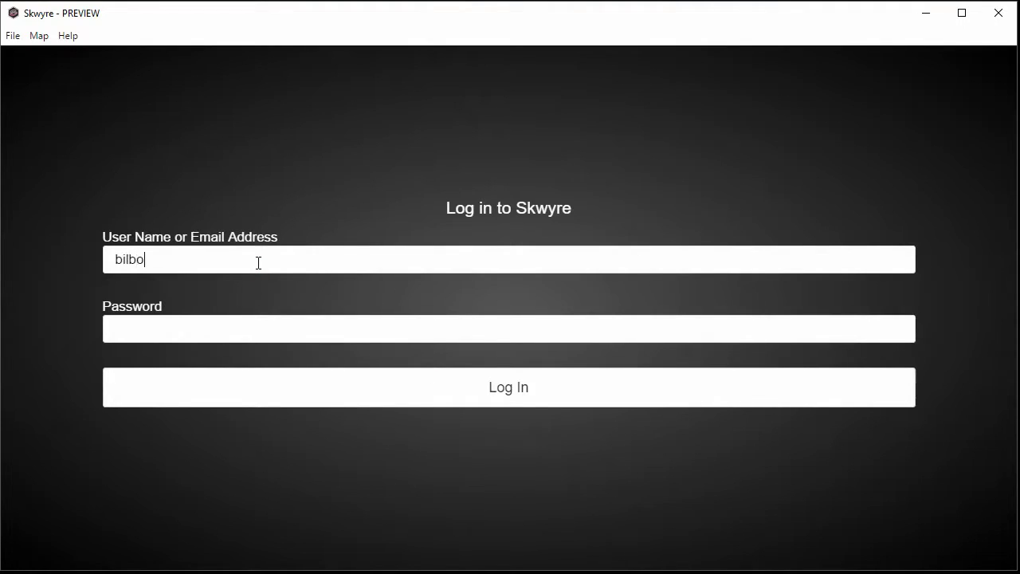
{"action": "type", "text": "password"}
{"action": "left_click", "coordinate": [413, 391]}
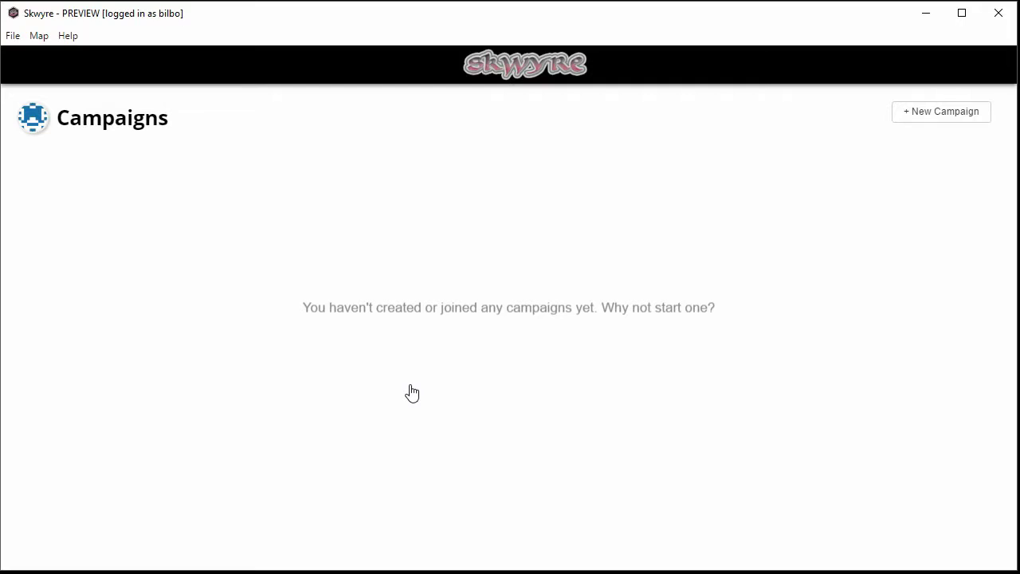
- Create a new campaign named Fantasy RPG and open its map
{"action": "left_click", "coordinate": [924, 118]}
{"action": "left_click", "coordinate": [202, 300]}
{"action": "type", "text": "Fantasy RPG"}
{"action": "left_click", "coordinate": [340, 348]}
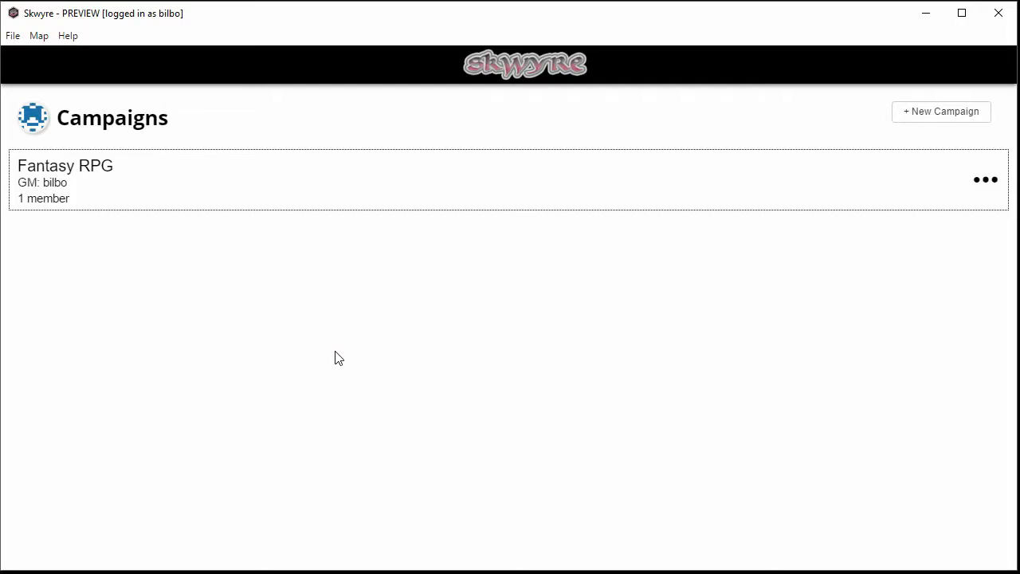
{"action": "left_click", "coordinate": [326, 189]}
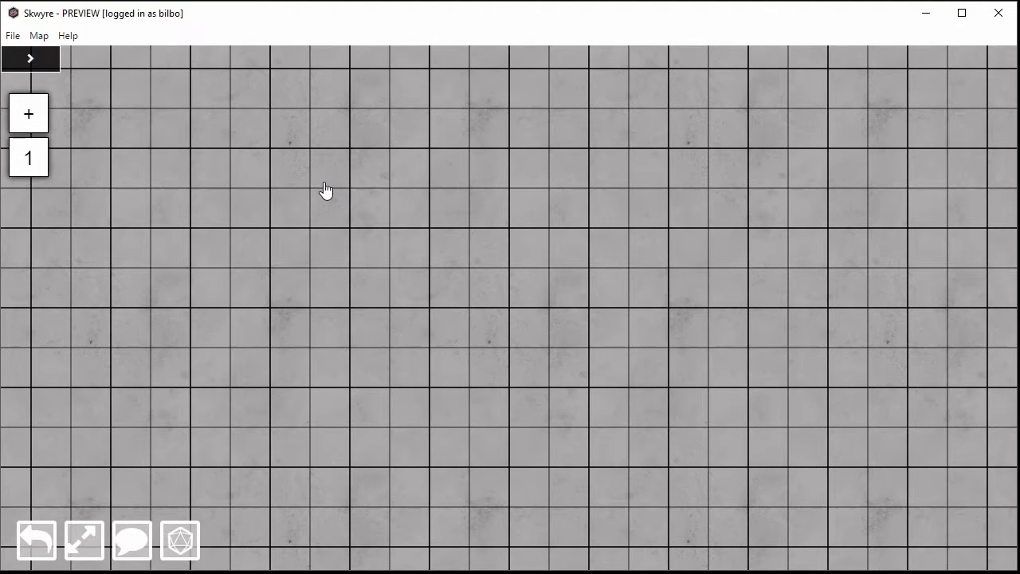
- Add a mini named Bilbo to the map, using the bald, moustached portrait
{"action": "left_click_drag", "start_coordinate": [255, 220], "coordinate": [559, 240]}
{"action": "left_click_drag", "start_coordinate": [466, 222], "coordinate": [463, 362]}
{"action": "scroll", "coordinate": [456, 329], "scroll_direction": "up", "scroll_amount": 6}
{"action": "scroll", "coordinate": [456, 325], "scroll_direction": "down", "scroll_amount": 6}
{"action": "scroll", "coordinate": [456, 322], "scroll_direction": "up", "scroll_amount": 2}
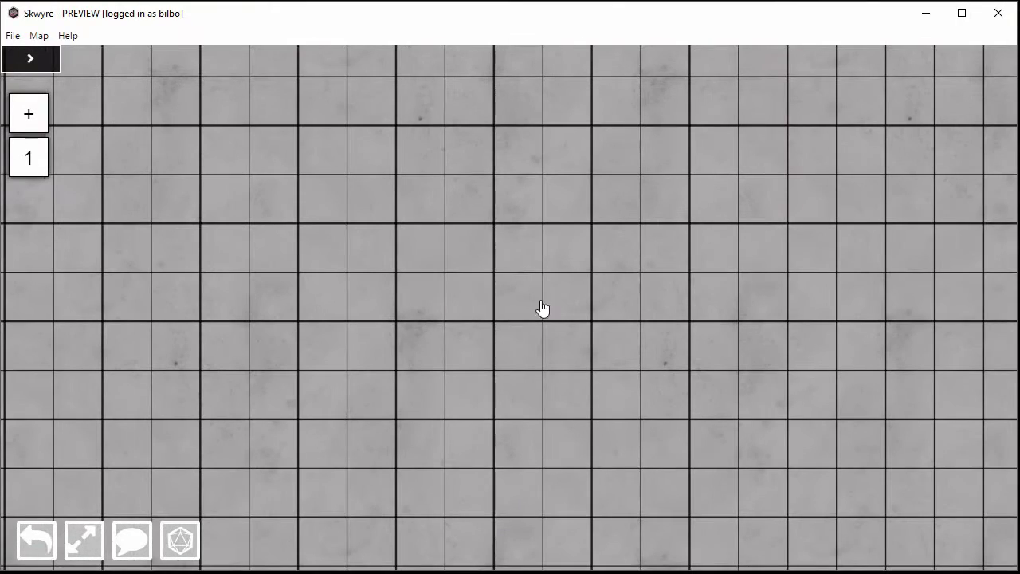
{"action": "left_click", "coordinate": [25, 112]}
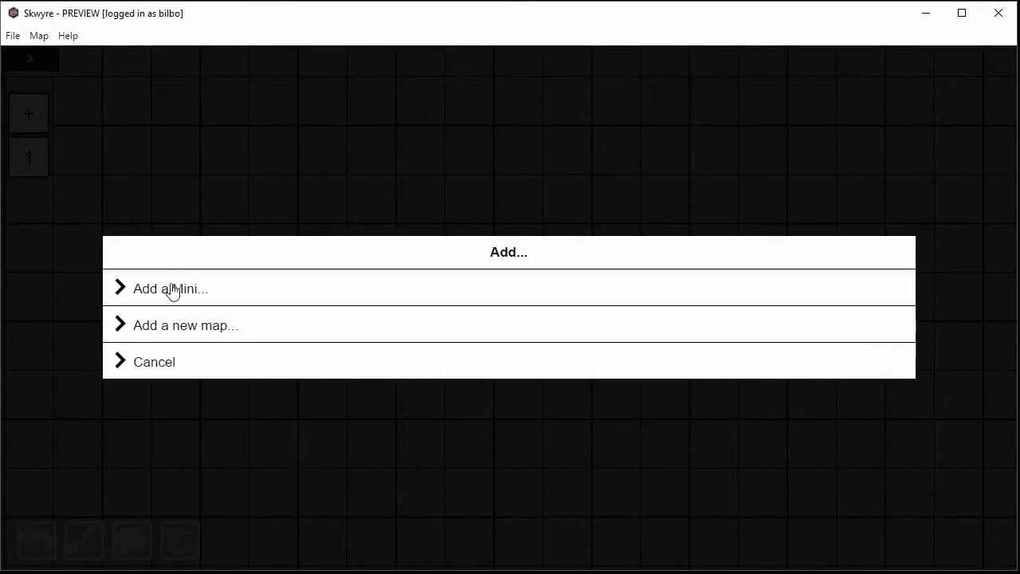
{"action": "left_click", "coordinate": [179, 295]}
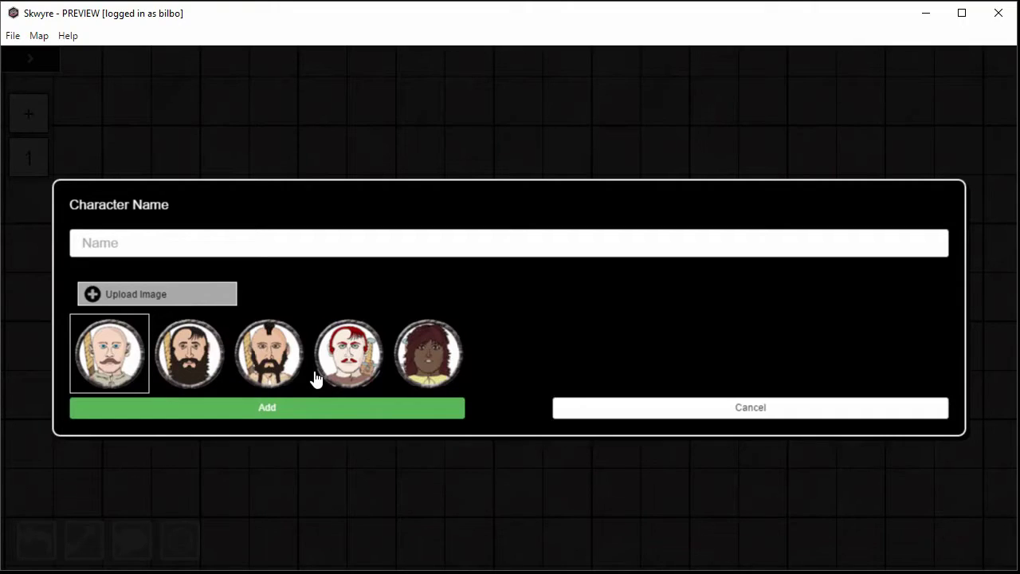
{"action": "left_click", "coordinate": [182, 244]}
{"action": "type", "text": "Bilbo"}
{"action": "left_click", "coordinate": [234, 408]}
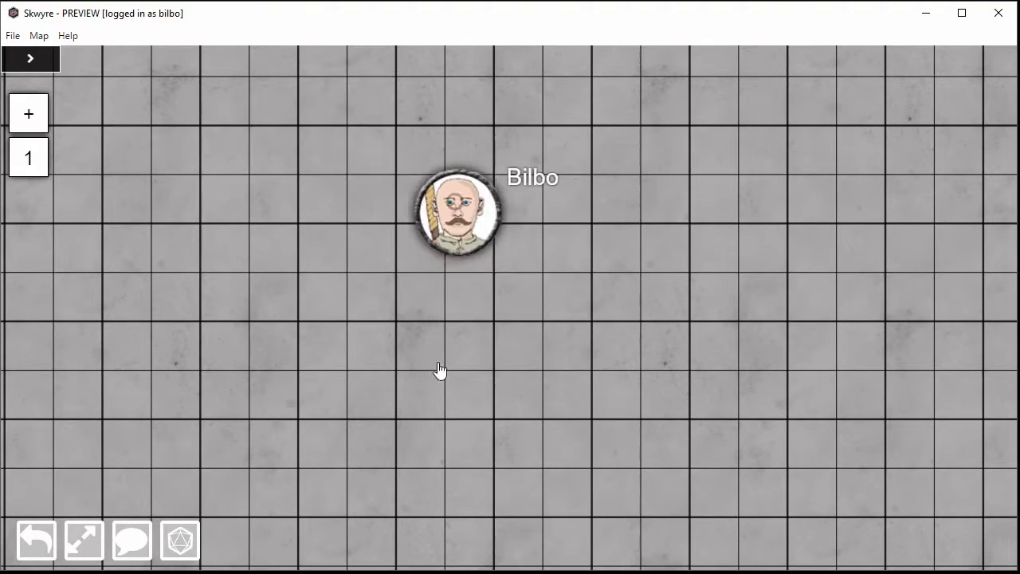
- Add a mini named Frodo with the black-bearded portrait and place it below and to the right of Bilbo
{"action": "scroll", "coordinate": [449, 348], "scroll_direction": "down", "scroll_amount": 1}
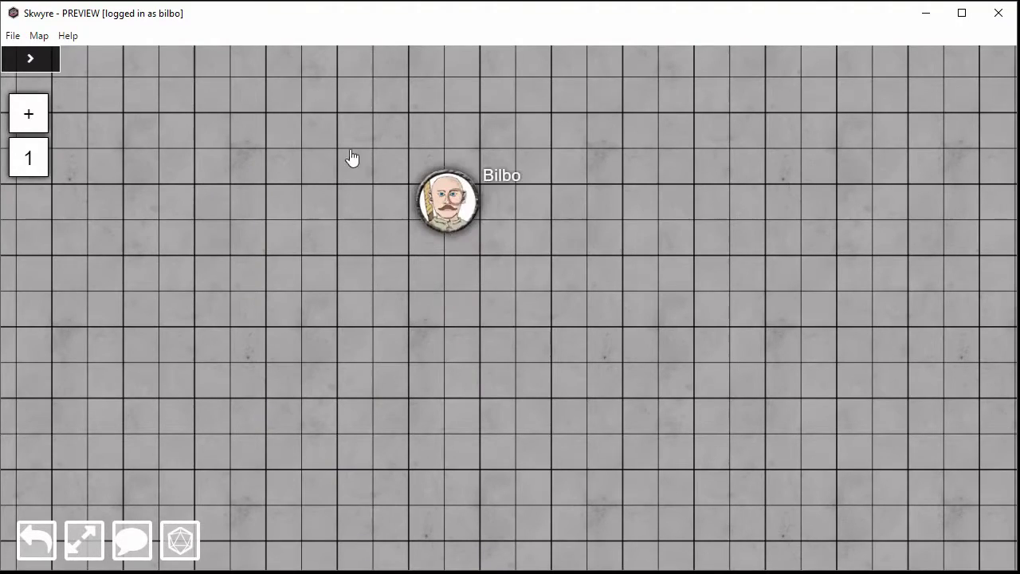
{"action": "left_click", "coordinate": [30, 116]}
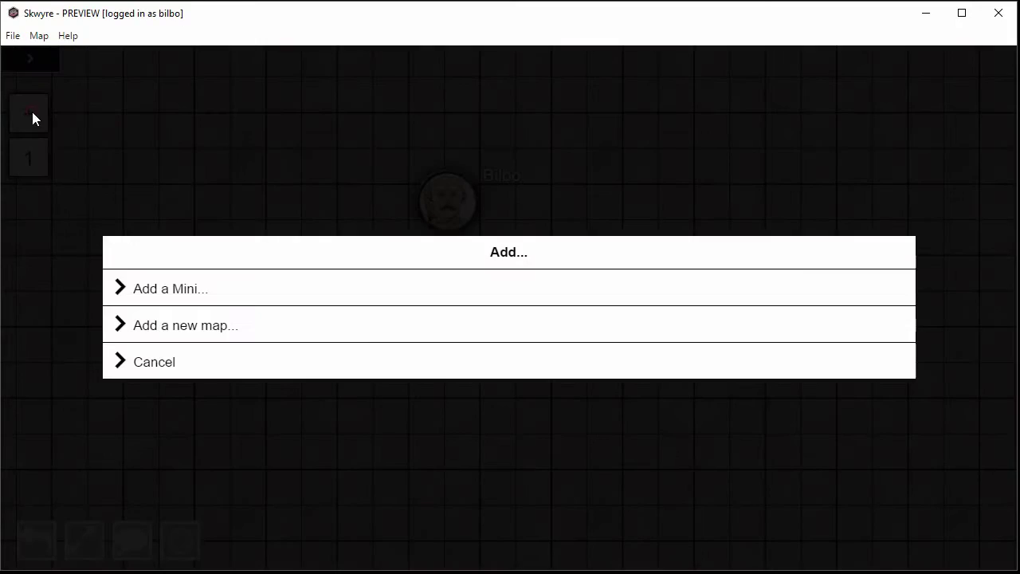
{"action": "left_click", "coordinate": [178, 290]}
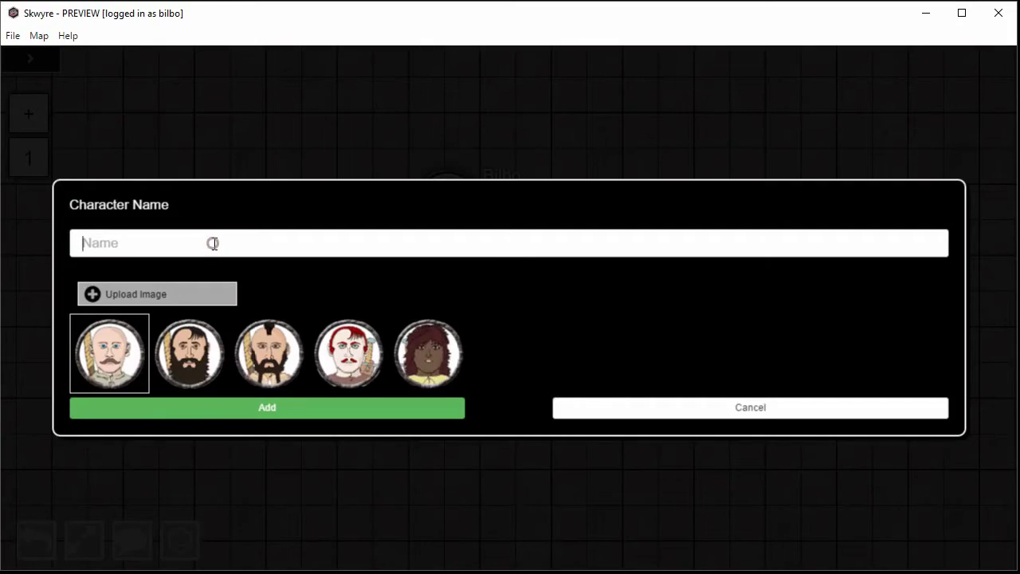
{"action": "type", "text": "Frodo"}
{"action": "left_click", "coordinate": [192, 354]}
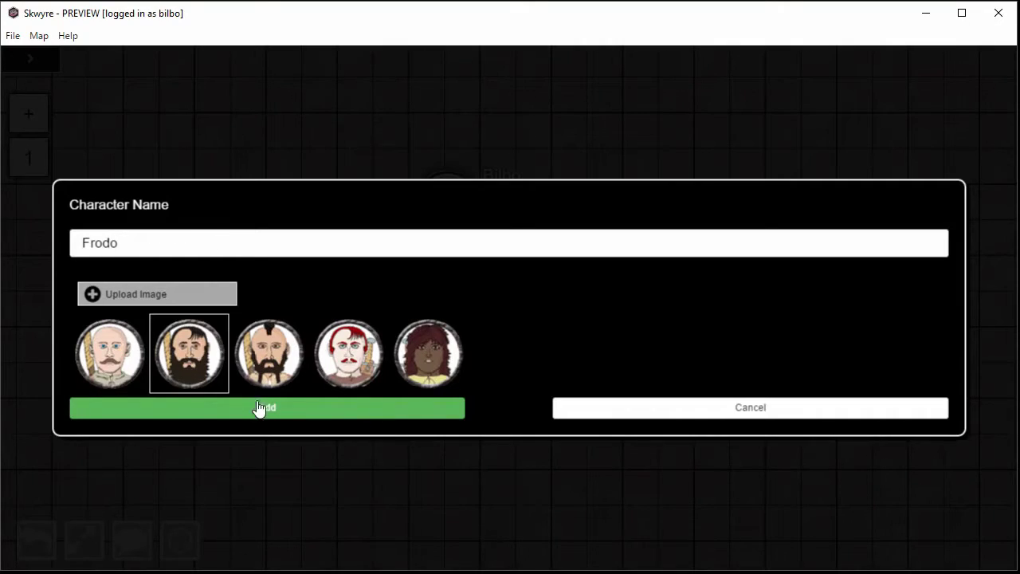
{"action": "left_click", "coordinate": [260, 408]}
{"action": "left_click_drag", "start_coordinate": [505, 317], "coordinate": [587, 317]}
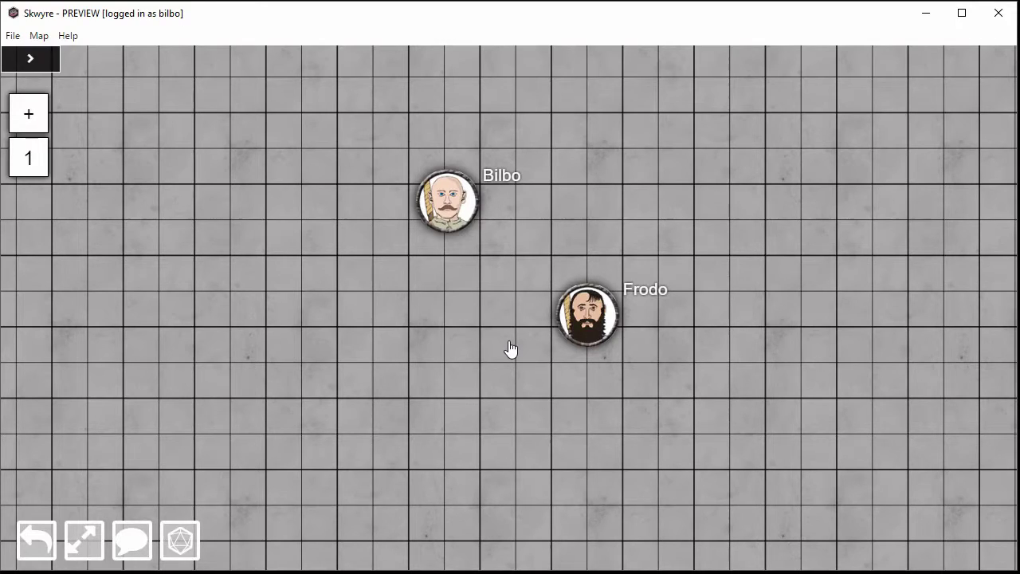
- Set the dungeon image with brown rooms and corridors as the map's background image
{"action": "left_click", "coordinate": [29, 63]}
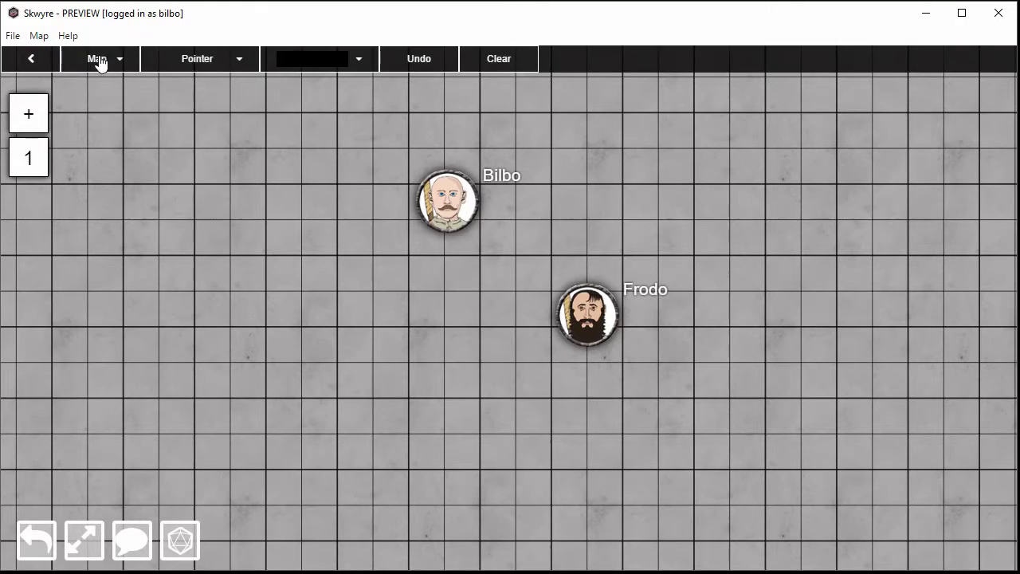
{"action": "left_click", "coordinate": [100, 60]}
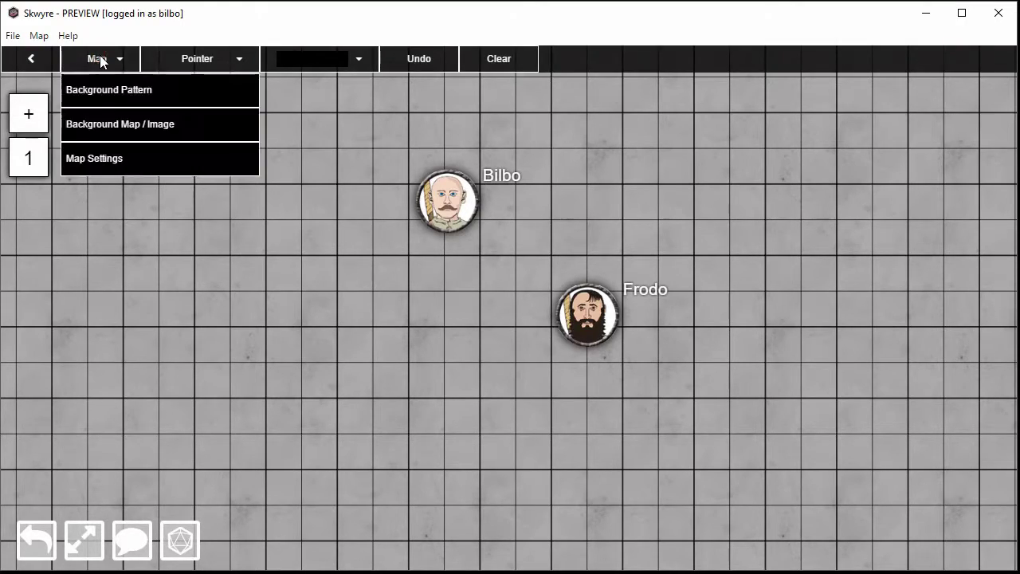
{"action": "left_click", "coordinate": [102, 124]}
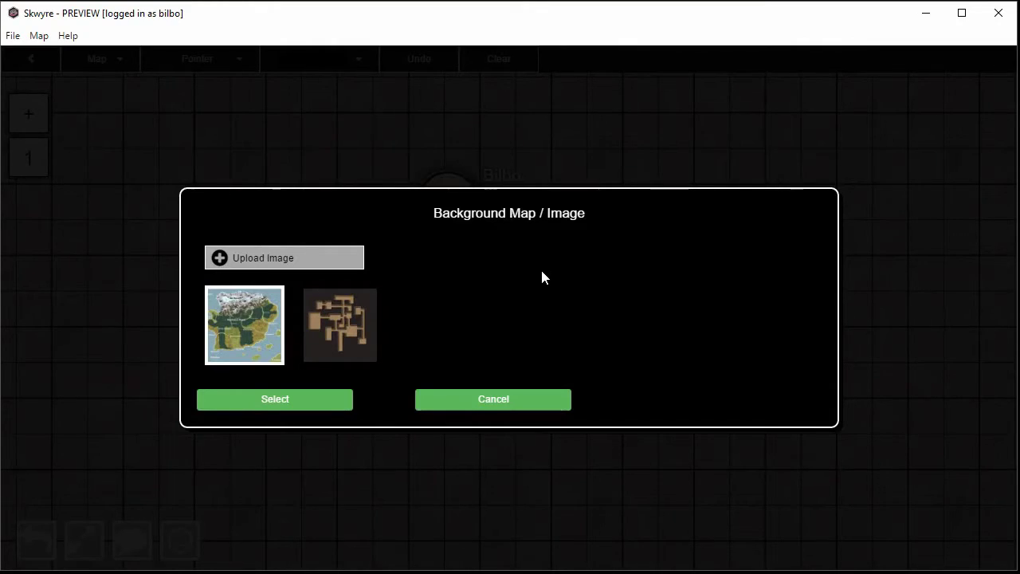
{"action": "left_click", "coordinate": [343, 328]}
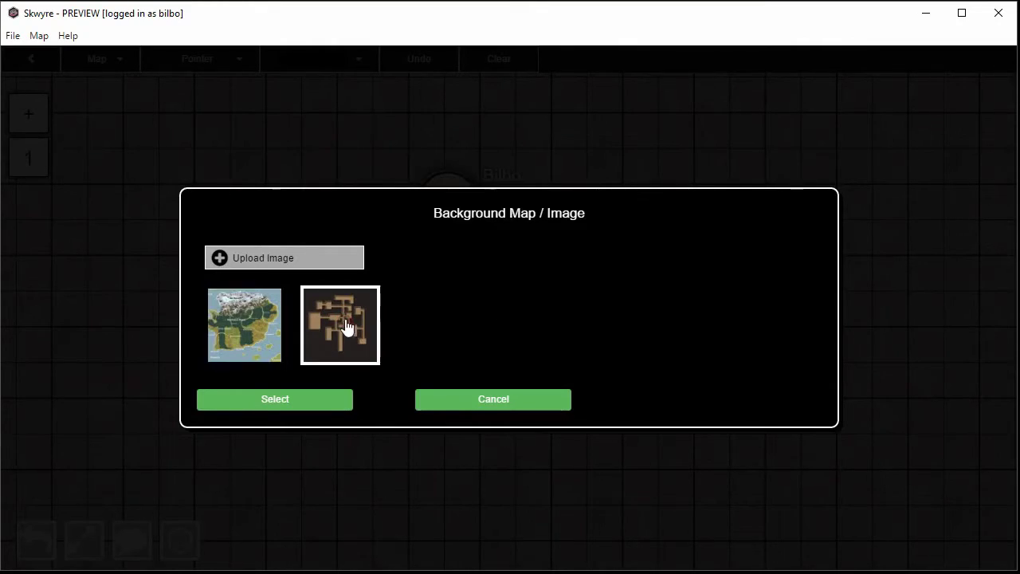
{"action": "left_click", "coordinate": [276, 401]}
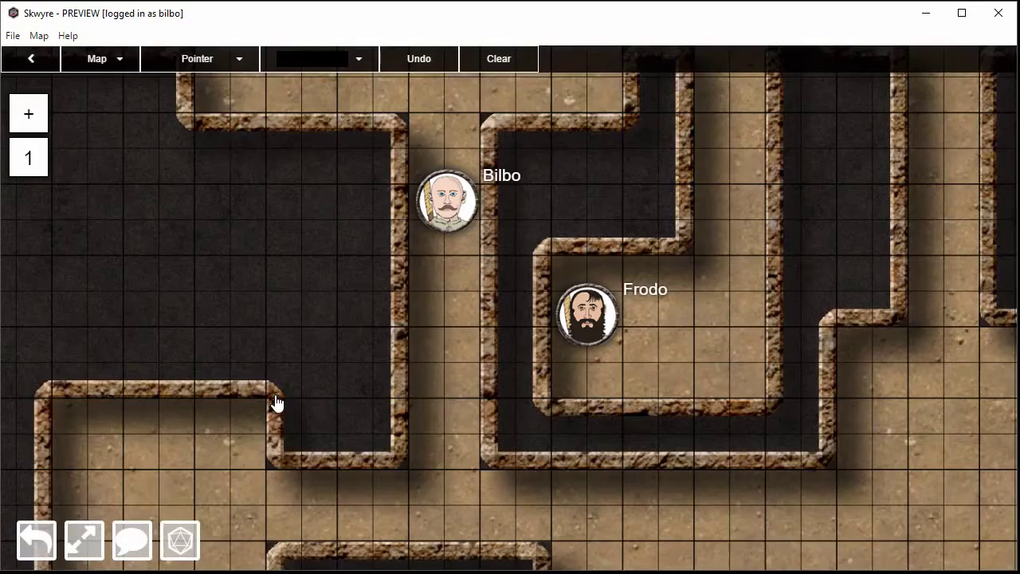
- Move the Frodo and Bilbo minis into the large dungeon room, Frodo at its upper-left corner and Bilbo near its lower-right corner
{"action": "left_click_drag", "start_coordinate": [420, 416], "coordinate": [250, 406]}
{"action": "scroll", "coordinate": [307, 372], "scroll_direction": "down", "scroll_amount": 3}
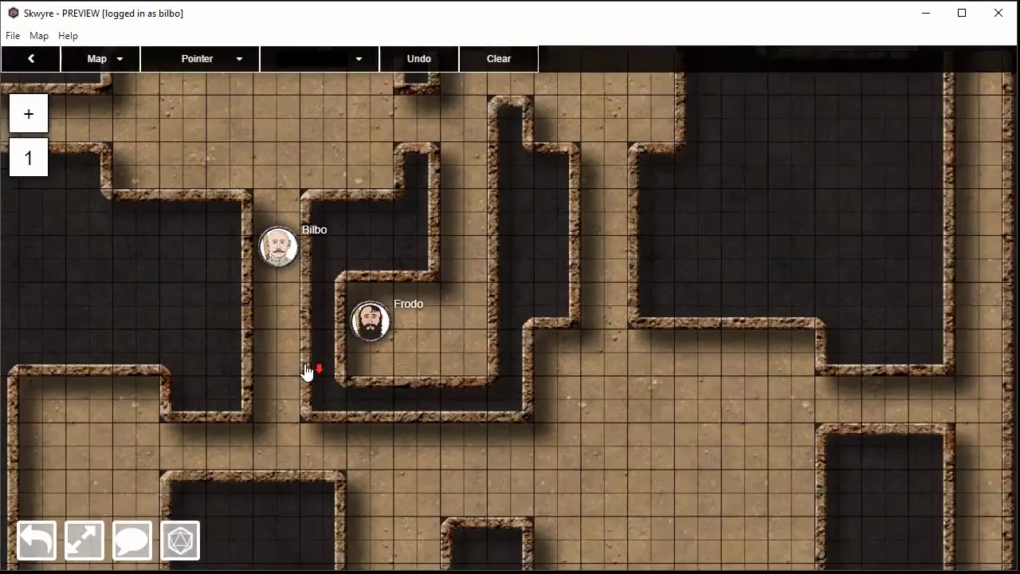
{"action": "scroll", "coordinate": [308, 385], "scroll_direction": "down", "scroll_amount": 1}
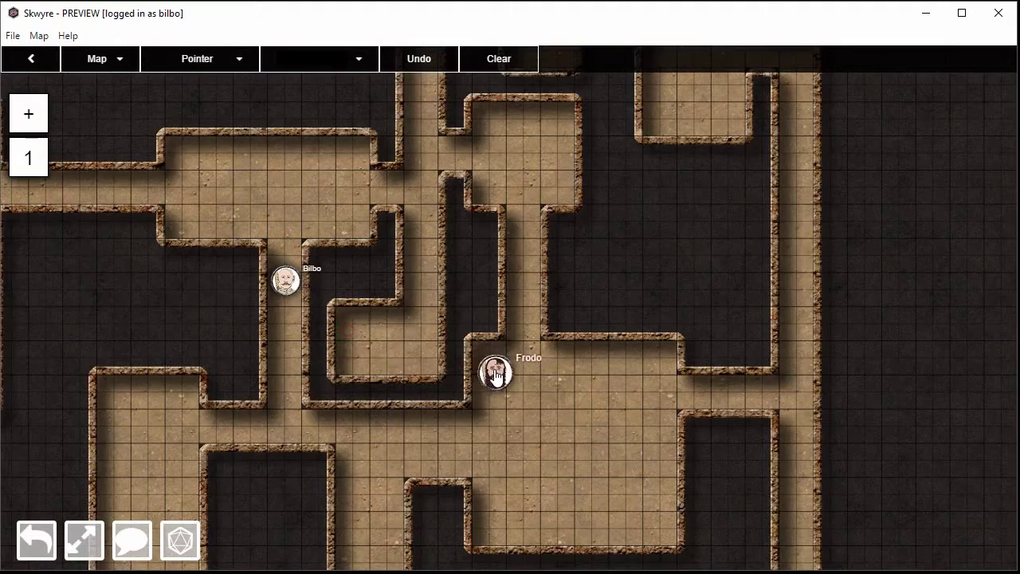
{"action": "left_click_drag", "start_coordinate": [293, 287], "coordinate": [621, 493]}
- Draw a black freehand scribble in the upper part of the large room with the Pen (Free) tool
{"action": "left_click_drag", "start_coordinate": [540, 452], "coordinate": [445, 334]}
{"action": "scroll", "coordinate": [452, 380], "scroll_direction": "up", "scroll_amount": 2}
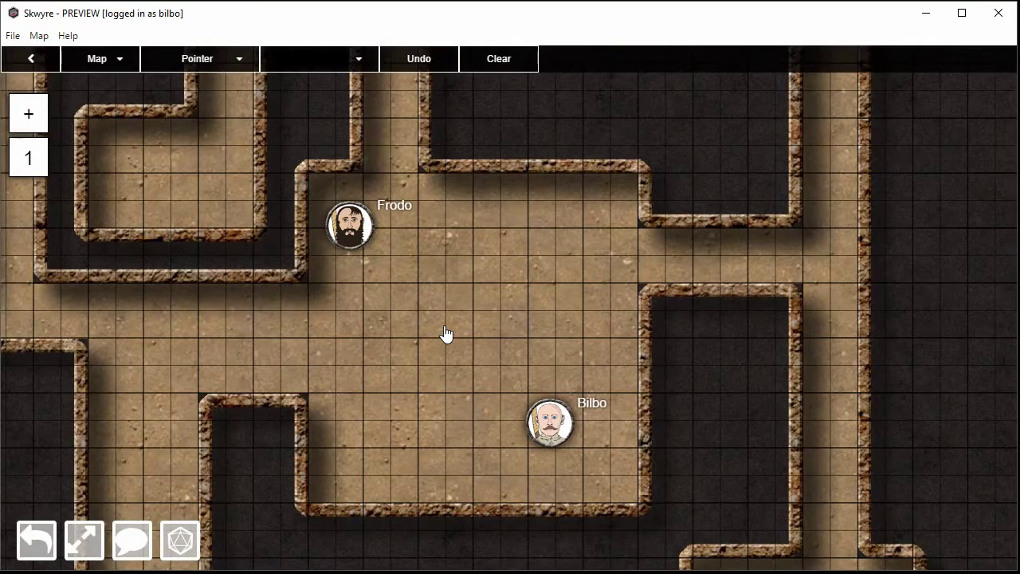
{"action": "left_click", "coordinate": [229, 63]}
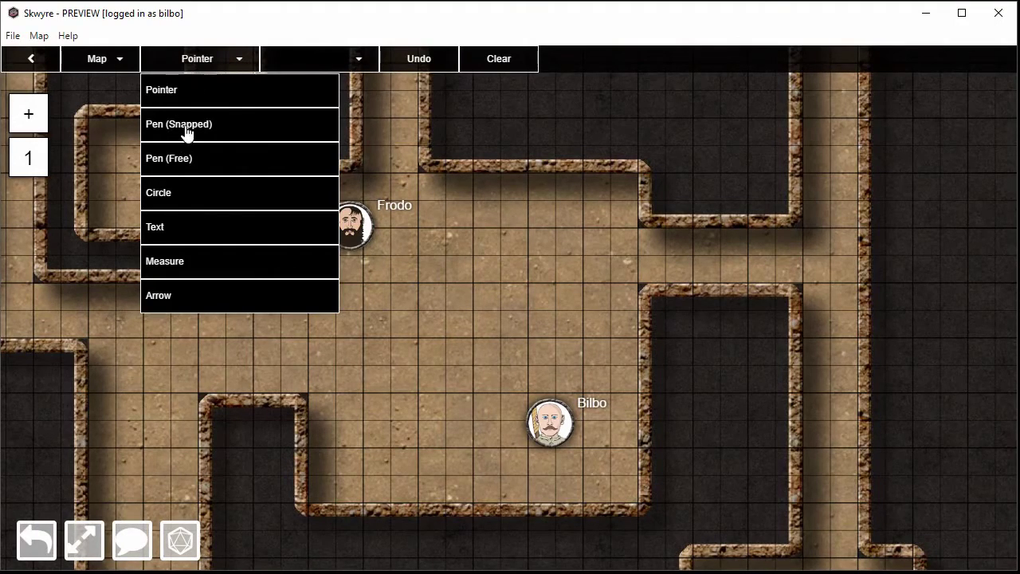
{"action": "left_click", "coordinate": [169, 158]}
{"action": "mouse_move", "coordinate": [514, 197]}
{"action": "left_mouse_down"}
{"action": "mouse_move", "coordinate": [496, 199]}
{"action": "mouse_move", "coordinate": [560, 257]}
{"action": "mouse_move", "coordinate": [563, 199]}
{"action": "mouse_move", "coordinate": [508, 262]}
{"action": "mouse_move", "coordinate": [554, 221]}
{"action": "mouse_move", "coordinate": [558, 230]}
{"action": "left_mouse_up"}
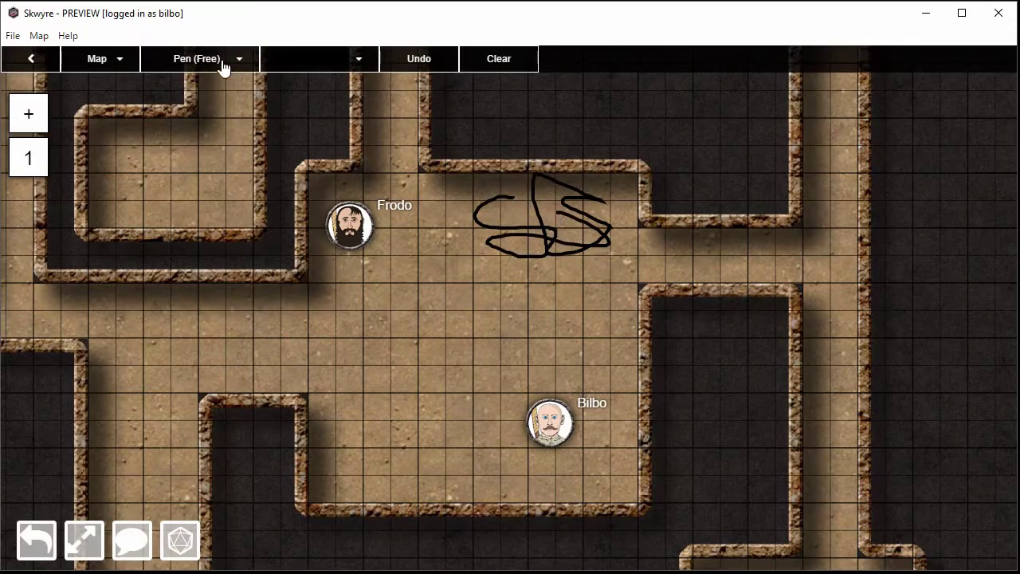
- Draw a rectangle four grid squares wide and two high below the scribble with the Pen (Snapped) tool
{"action": "left_click", "coordinate": [216, 62]}
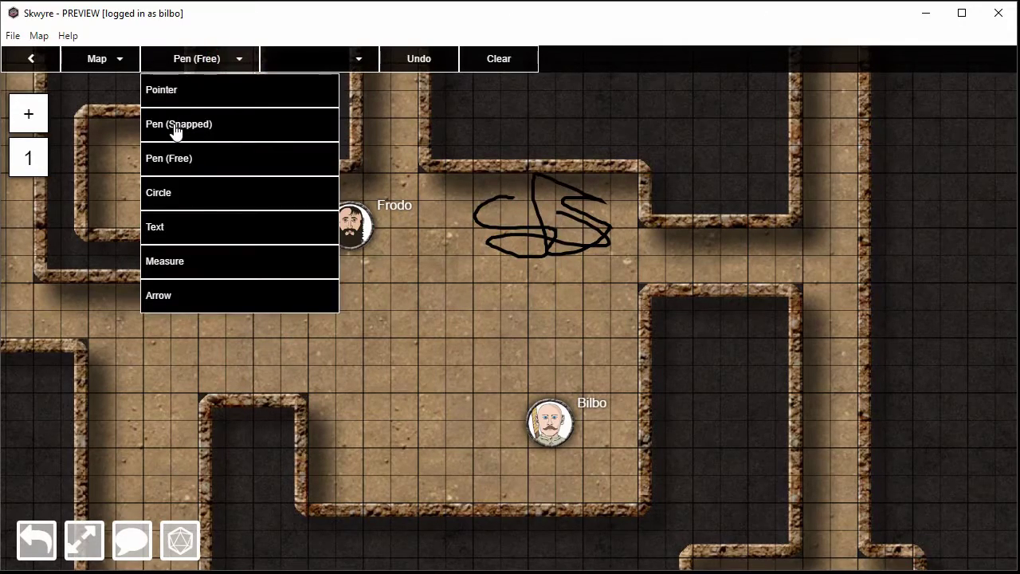
{"action": "left_click", "coordinate": [175, 128]}
{"action": "mouse_move", "coordinate": [473, 282]}
{"action": "left_mouse_down"}
{"action": "mouse_move", "coordinate": [579, 296]}
{"action": "mouse_move", "coordinate": [585, 340]}
{"action": "mouse_move", "coordinate": [470, 330]}
{"action": "left_mouse_up"}
- Draw a large circle over the corridor to the lower left of Frodo
{"action": "left_click", "coordinate": [210, 60]}
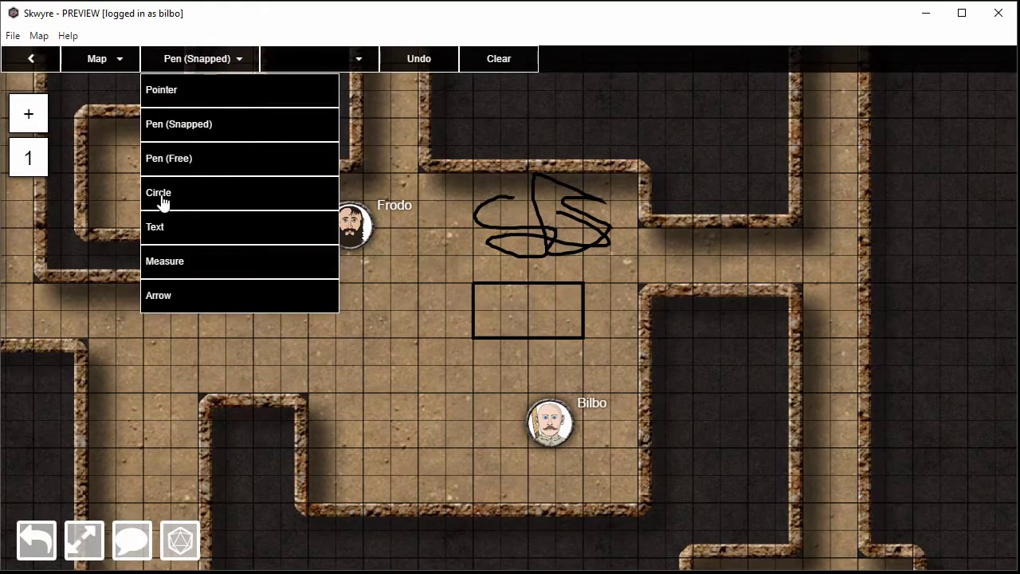
{"action": "left_click", "coordinate": [162, 194]}
{"action": "left_click_drag", "start_coordinate": [253, 311], "coordinate": [327, 388]}
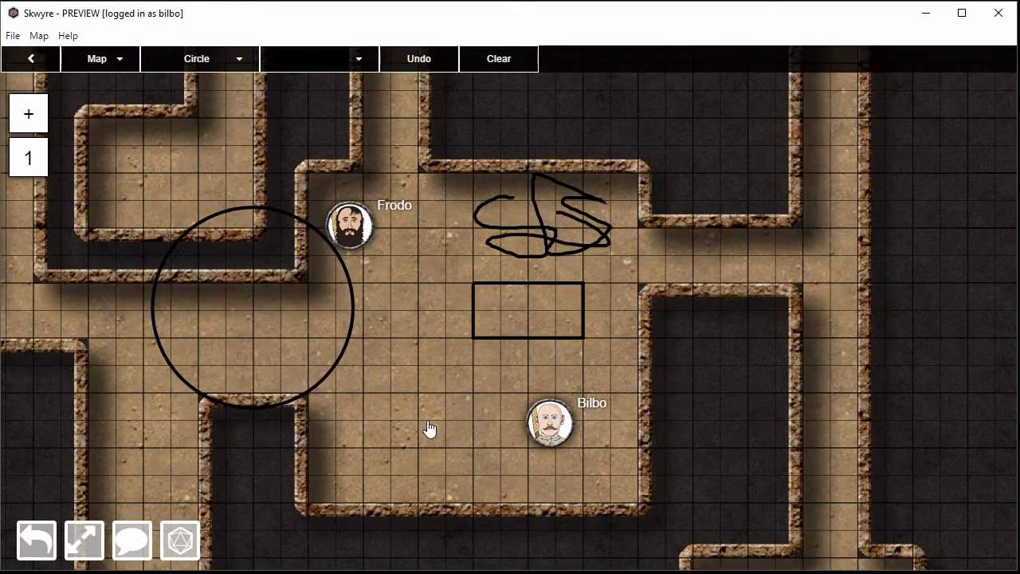
- Draw an arrow from just above the rectangle's left corner pointing at Frodo
{"action": "left_click", "coordinate": [194, 60]}
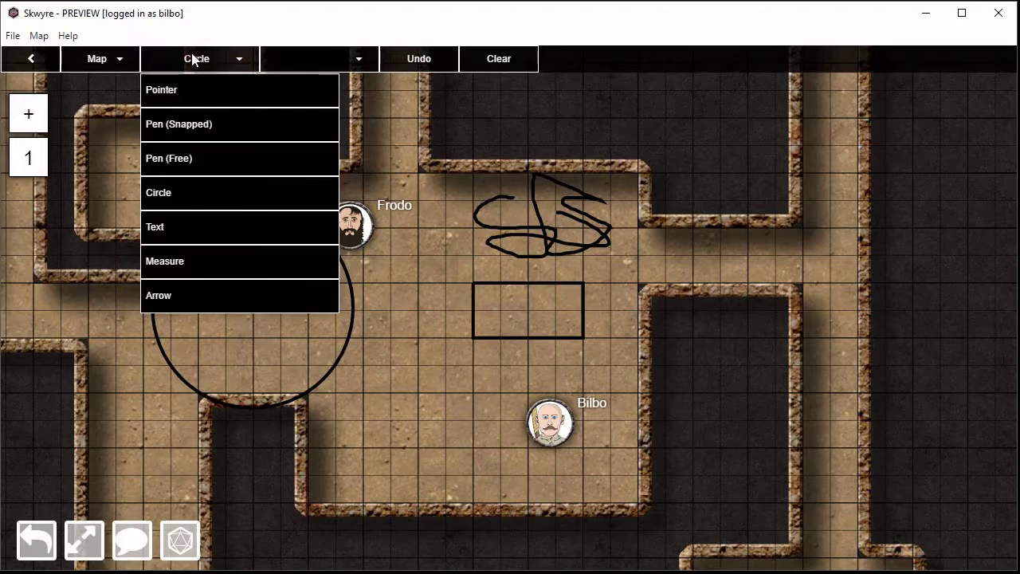
{"action": "left_click", "coordinate": [174, 295]}
{"action": "left_click_drag", "start_coordinate": [485, 266], "coordinate": [387, 237]}
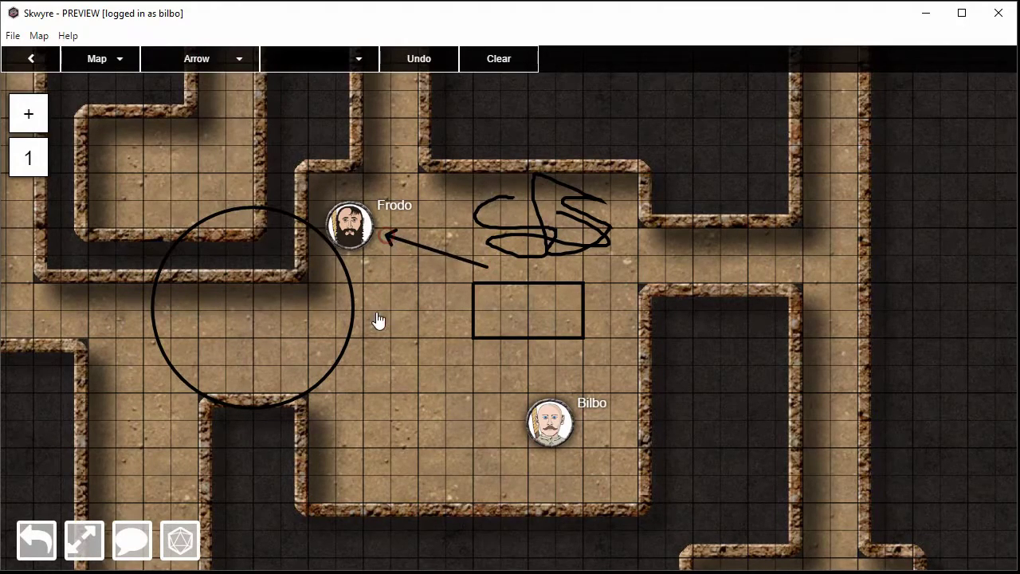
- Place two measurement lines with the Measure tool, one below the rectangle and one lower toward Bilbo, and return to the Pointer tool
{"action": "left_click", "coordinate": [201, 64]}
{"action": "left_click", "coordinate": [194, 267]}
{"action": "left_click_drag", "start_coordinate": [361, 389], "coordinate": [576, 365]}
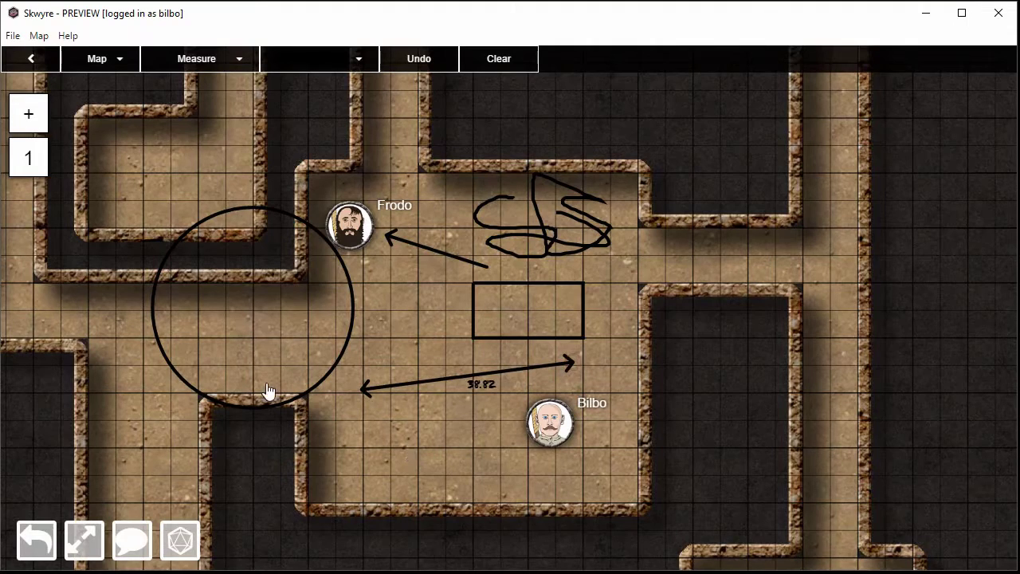
{"action": "scroll", "coordinate": [276, 347], "scroll_direction": "down", "scroll_amount": 1}
{"action": "left_click_drag", "start_coordinate": [257, 422], "coordinate": [447, 434]}
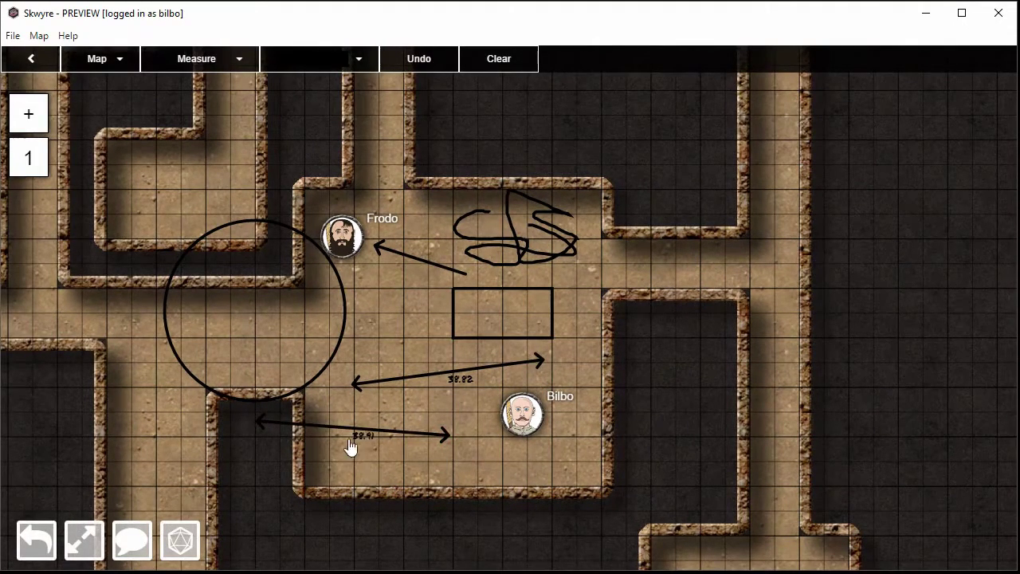
{"action": "left_click", "coordinate": [187, 68]}
{"action": "left_click", "coordinate": [182, 92]}
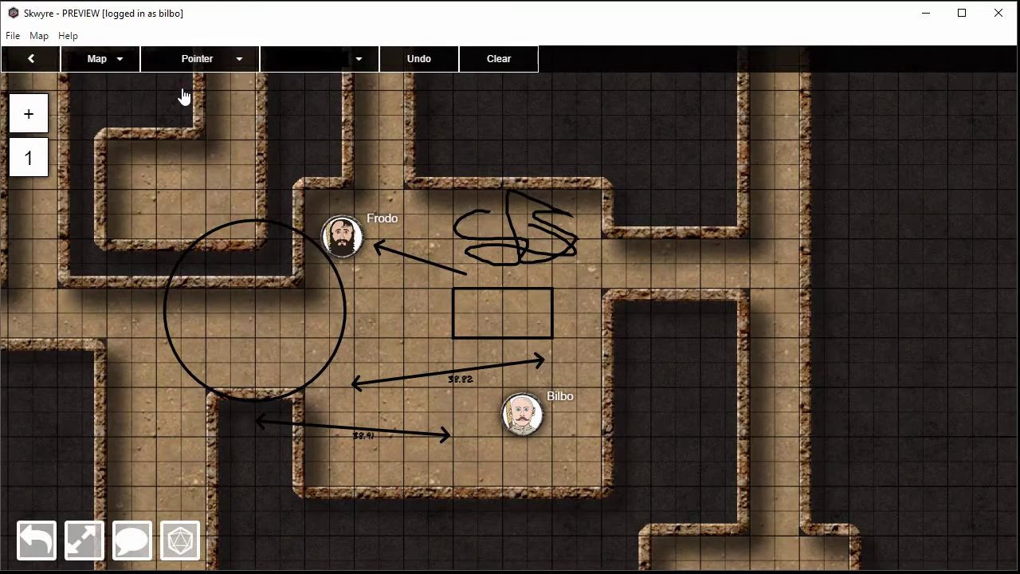
- Roll one 20-sided die (1d20) and three six-sided dice (3d6) with the dice roller
{"action": "left_click", "coordinate": [180, 542]}
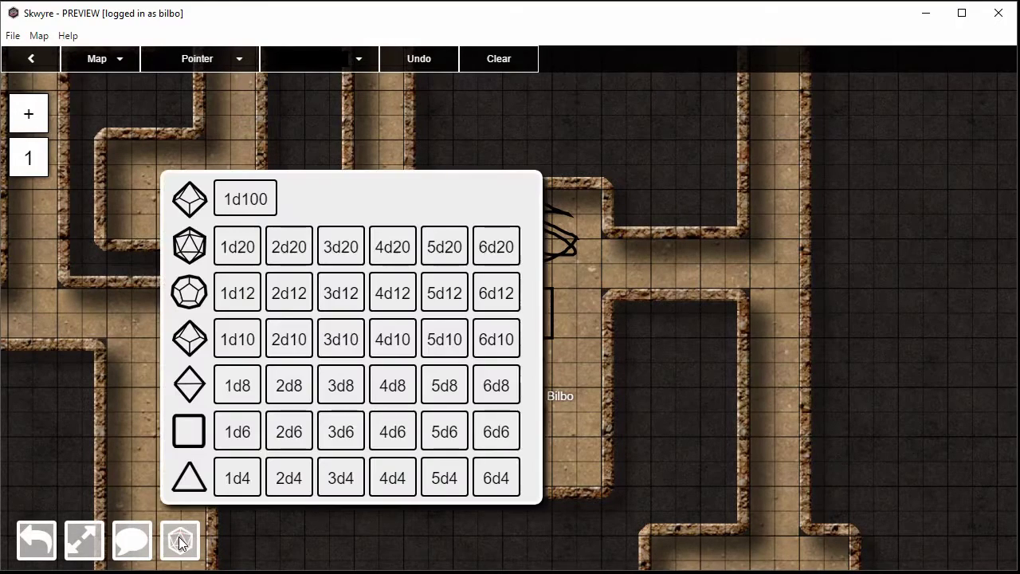
{"action": "left_click", "coordinate": [236, 247]}
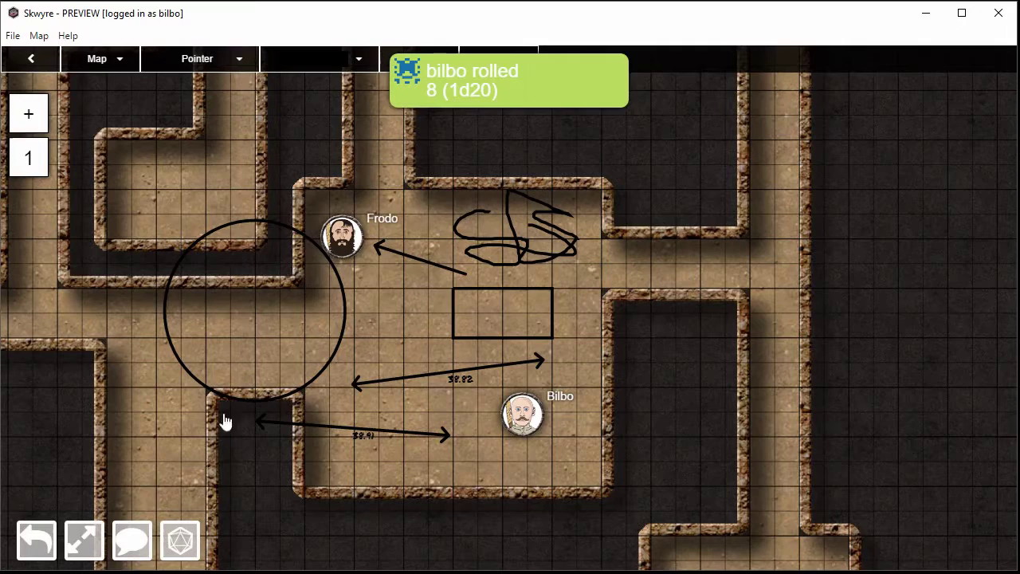
{"action": "left_click", "coordinate": [179, 542]}
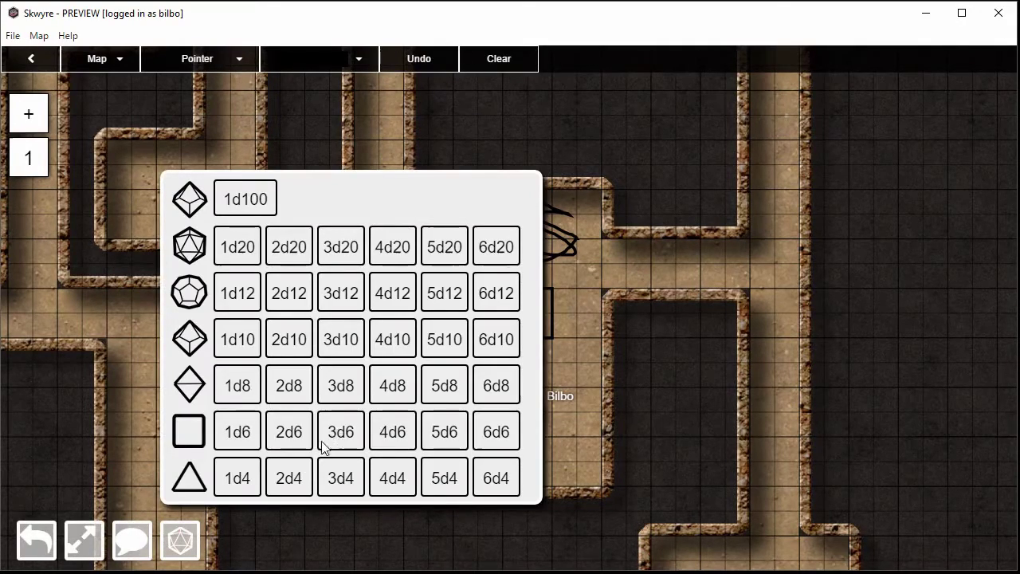
{"action": "left_click", "coordinate": [341, 435]}
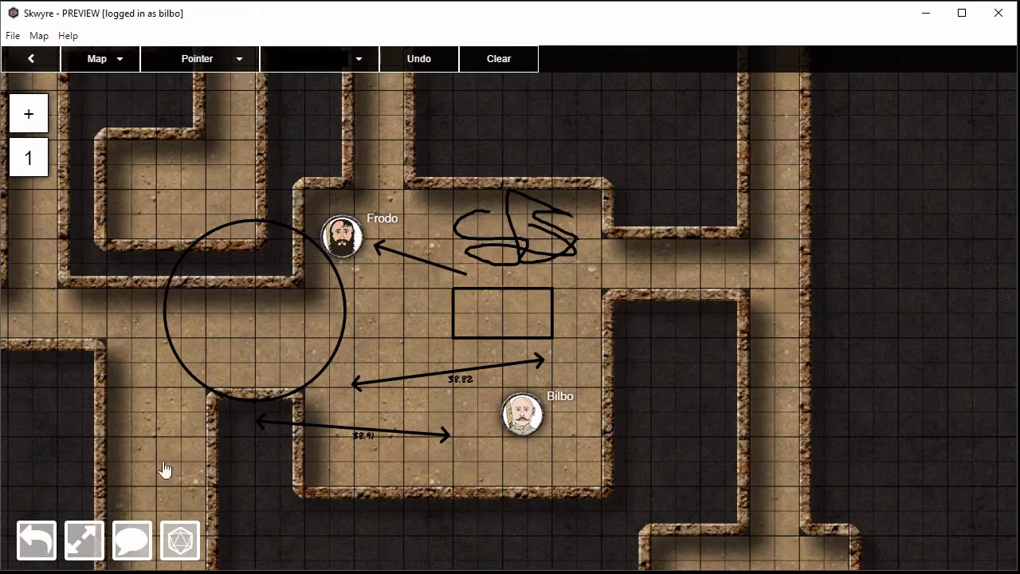
- Send the chat message "I rolled {1d20+2}" with its embedded dice roll and close the chat
{"action": "left_click", "coordinate": [128, 539]}
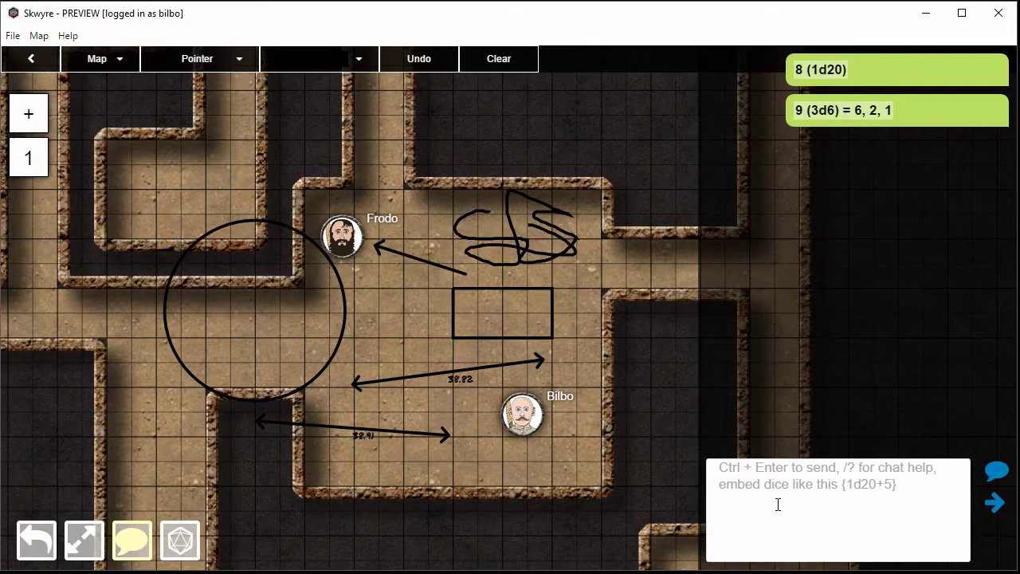
{"action": "left_click", "coordinate": [778, 504]}
{"action": "type", "text": "I rolled {1d20+2}"}
{"action": "key", "text": "ctrl+Return"}
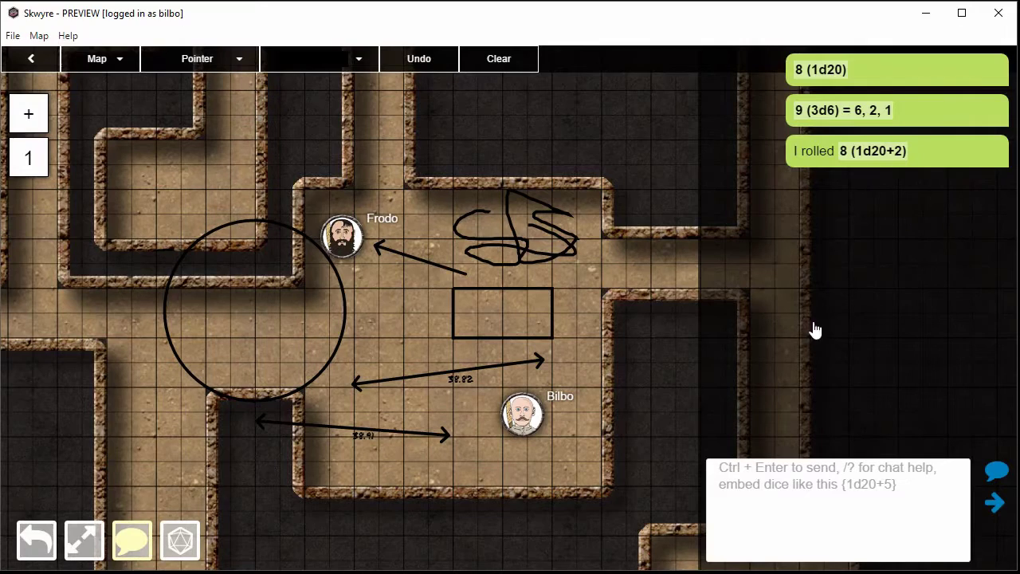
{"action": "left_click", "coordinate": [995, 502]}
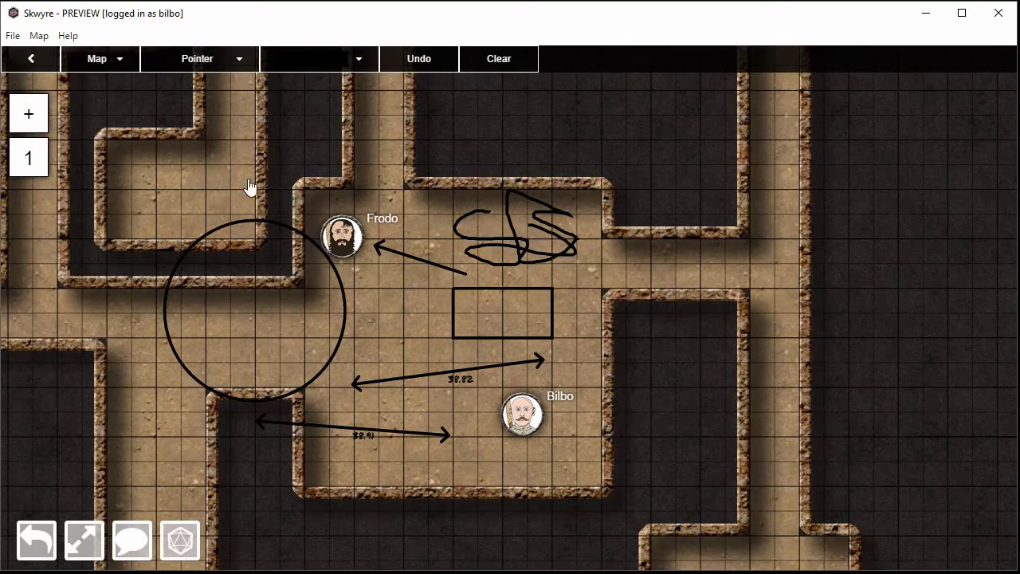
- Add a second map to the campaign and switch between maps 1 and 2, ending on map 2
{"action": "left_click", "coordinate": [27, 114]}
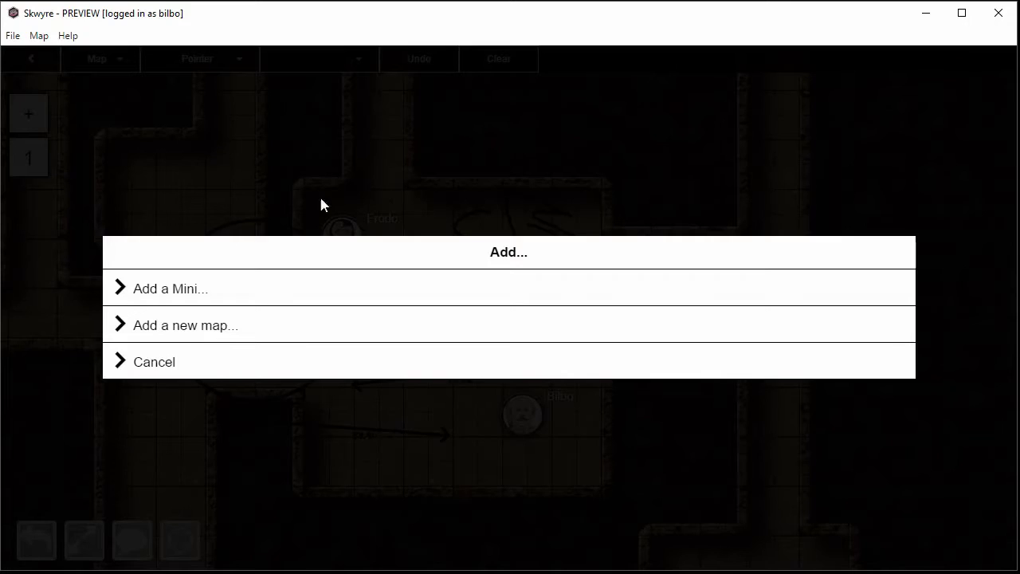
{"action": "left_click", "coordinate": [204, 330]}
{"action": "left_click_drag", "start_coordinate": [178, 353], "coordinate": [470, 363]}
{"action": "scroll", "coordinate": [470, 363], "scroll_direction": "down", "scroll_amount": 3}
{"action": "left_click", "coordinate": [32, 164]}
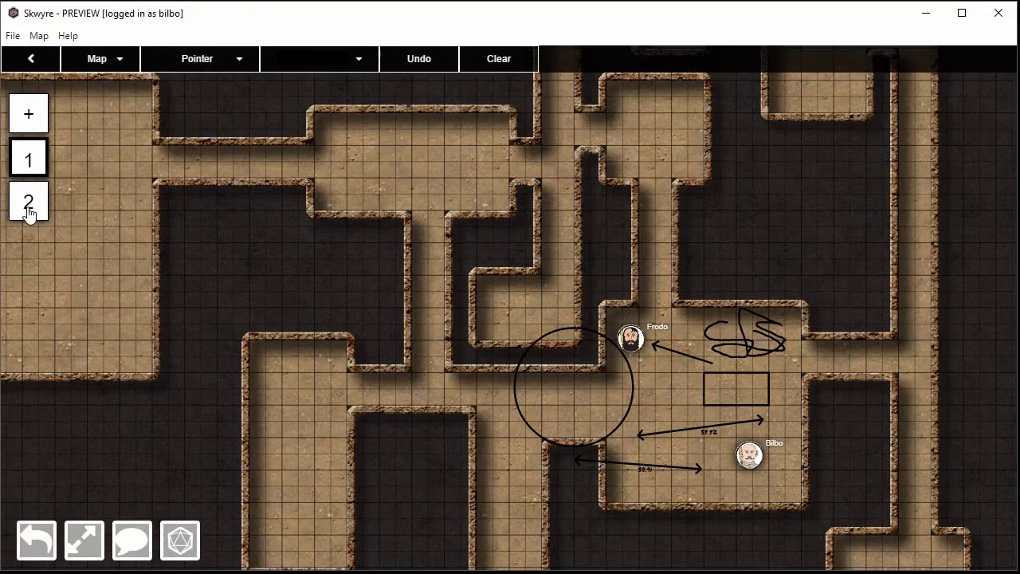
{"action": "left_click", "coordinate": [28, 209]}
{"action": "left_click", "coordinate": [28, 163]}
{"action": "left_click", "coordinate": [22, 203]}
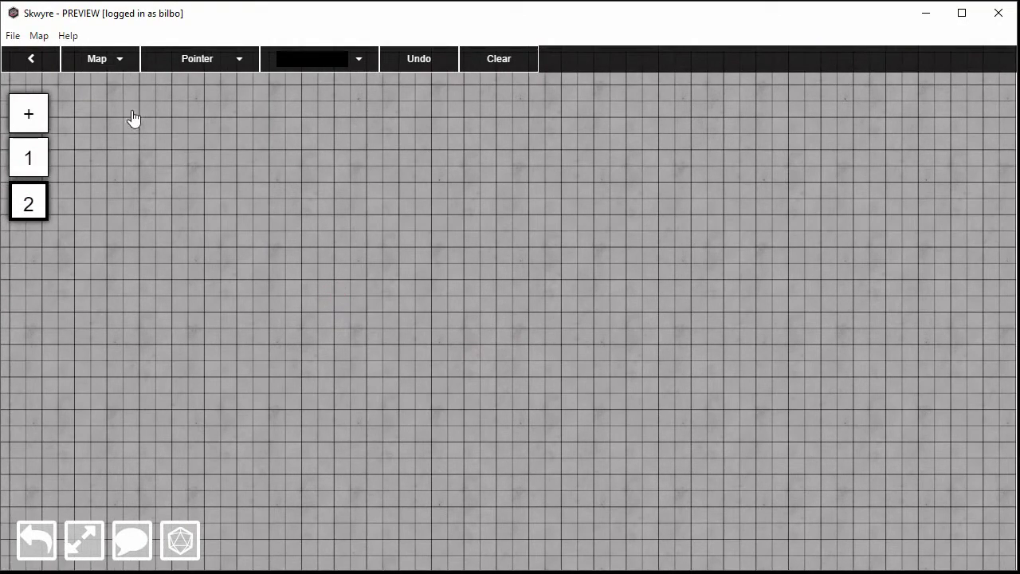
- Set the Northland Wood region image as the background of map 2
{"action": "left_click", "coordinate": [103, 59]}
{"action": "left_click", "coordinate": [112, 125]}
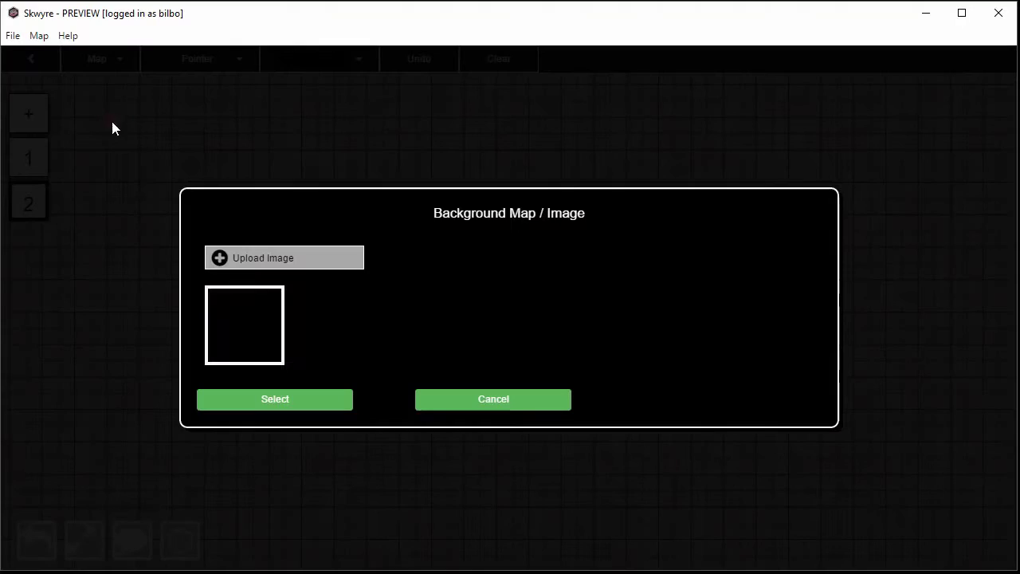
{"action": "left_click", "coordinate": [269, 402]}
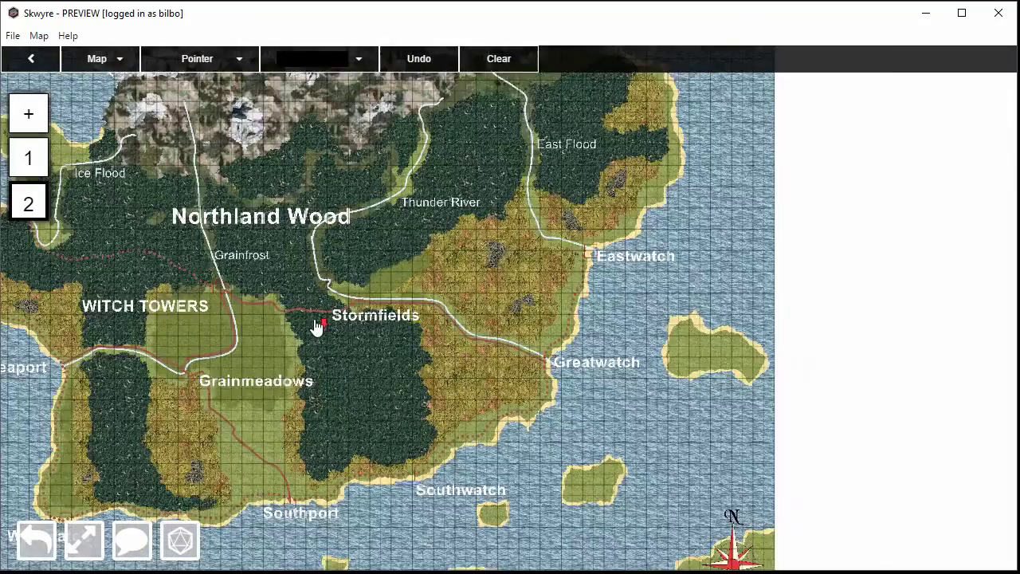
{"action": "scroll", "coordinate": [317, 327], "scroll_direction": "down", "scroll_amount": 2}
{"action": "scroll", "coordinate": [255, 296], "scroll_direction": "up", "scroll_amount": 4}
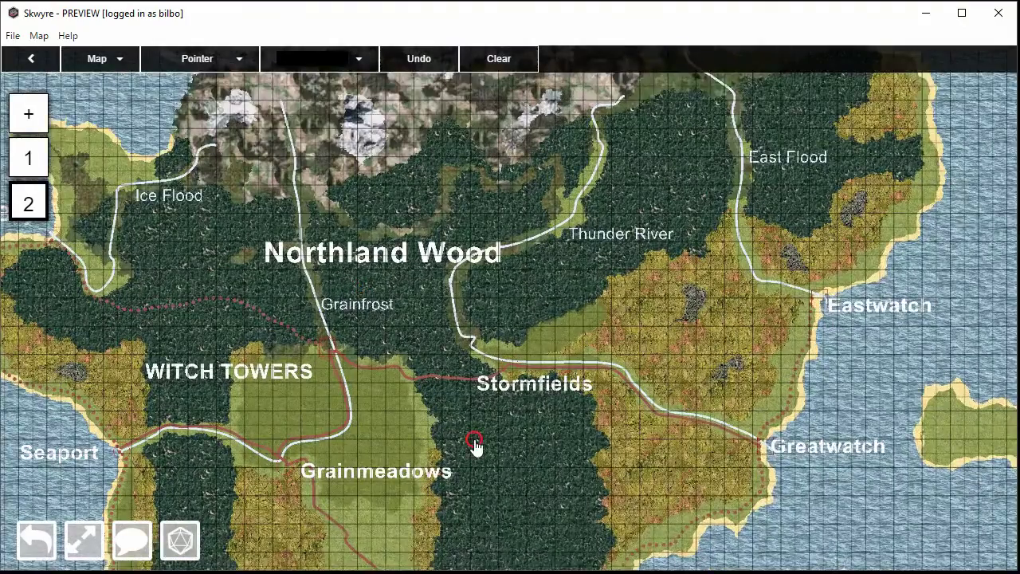
{"action": "left_click_drag", "start_coordinate": [470, 473], "coordinate": [410, 358]}
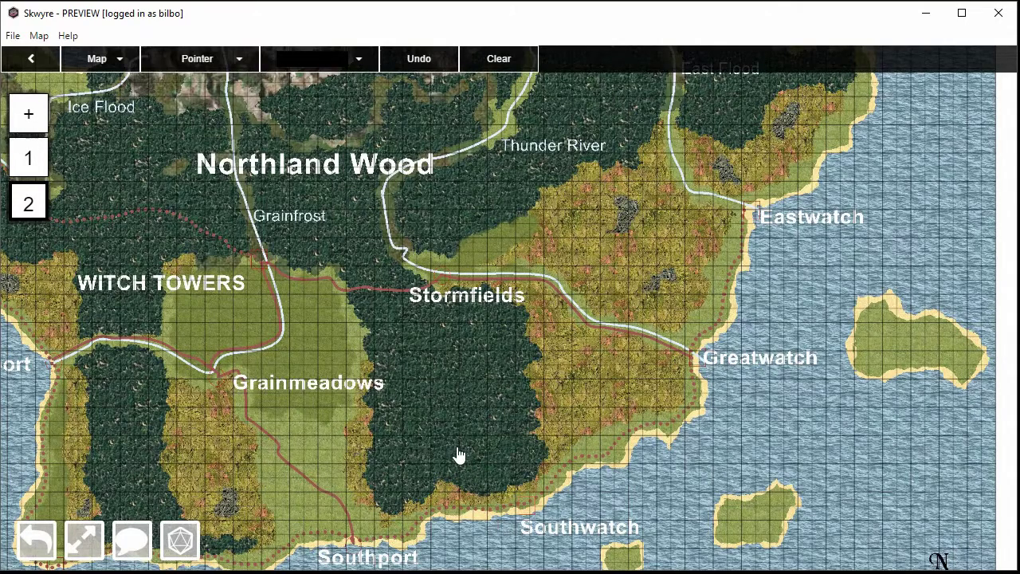
- Turn off the grid on map 2
{"action": "left_click", "coordinate": [112, 57]}
{"action": "left_click", "coordinate": [92, 157]}
{"action": "left_click", "coordinate": [611, 299]}
{"action": "left_click", "coordinate": [547, 353]}
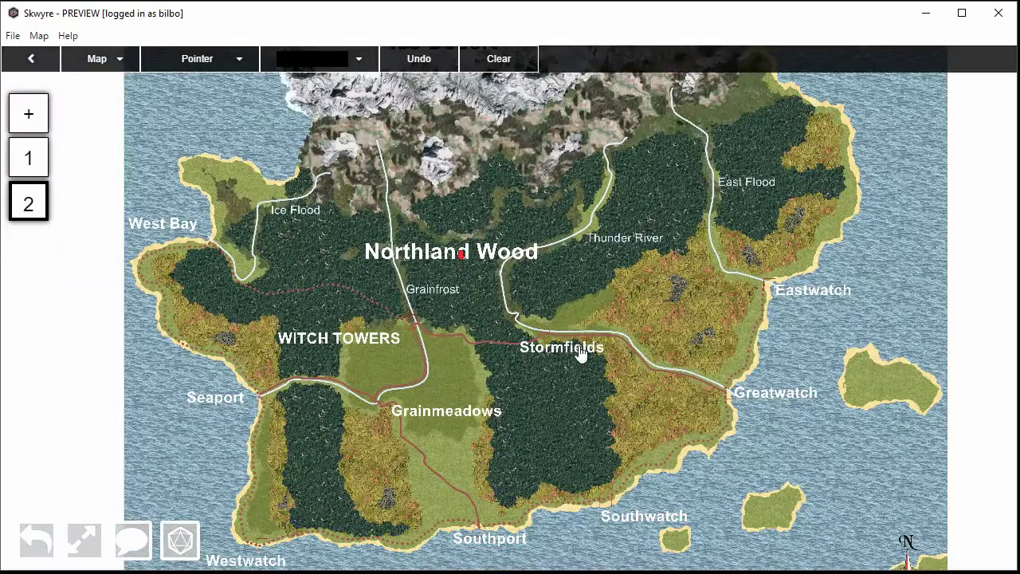
- Switch back to the dungeon on map 1 and bring the room with Frodo and Bilbo into view
{"action": "left_click", "coordinate": [29, 159]}
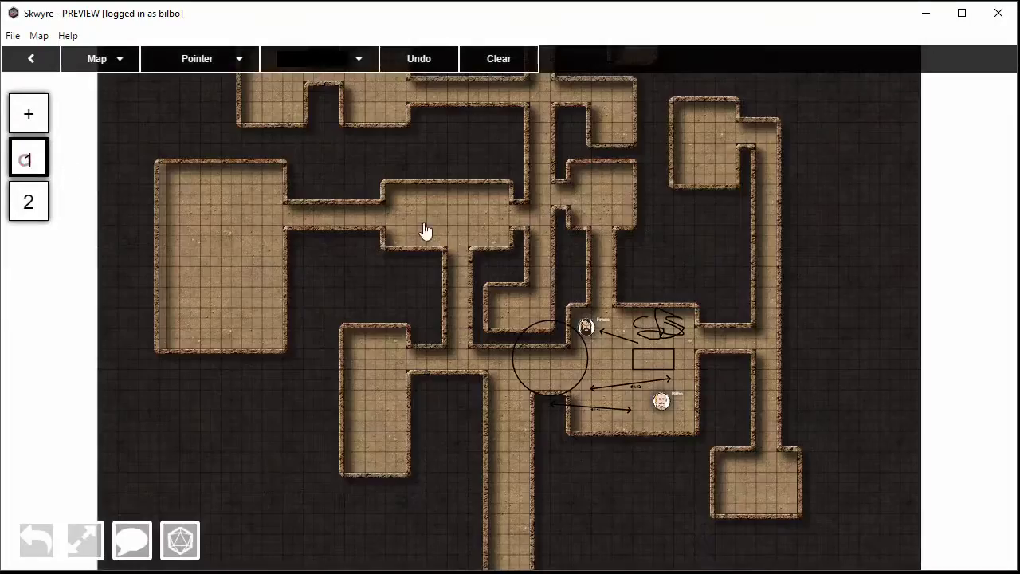
{"action": "scroll", "coordinate": [506, 346], "scroll_direction": "up", "scroll_amount": 3}
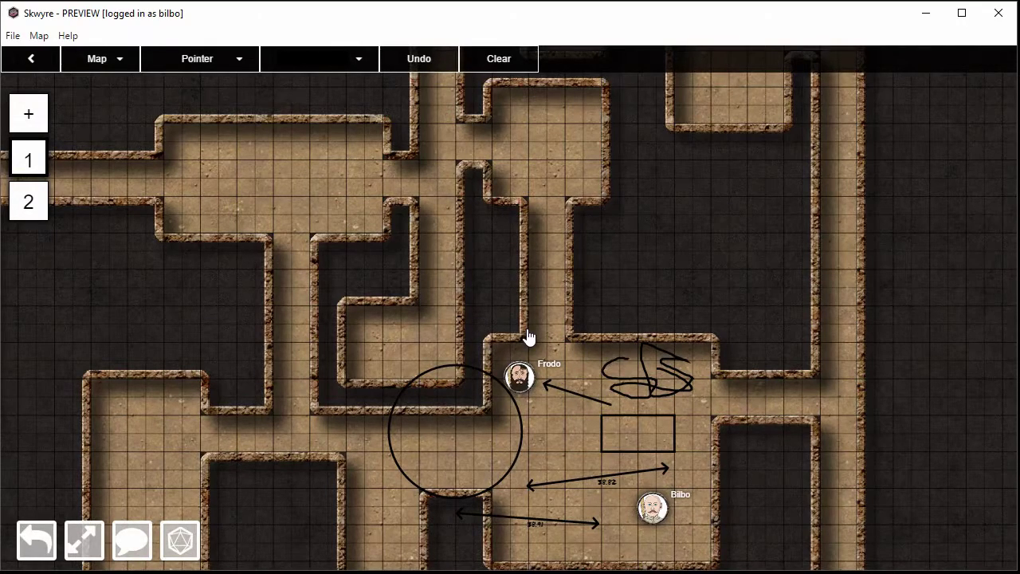
{"action": "left_click_drag", "start_coordinate": [528, 337], "coordinate": [561, 251]}
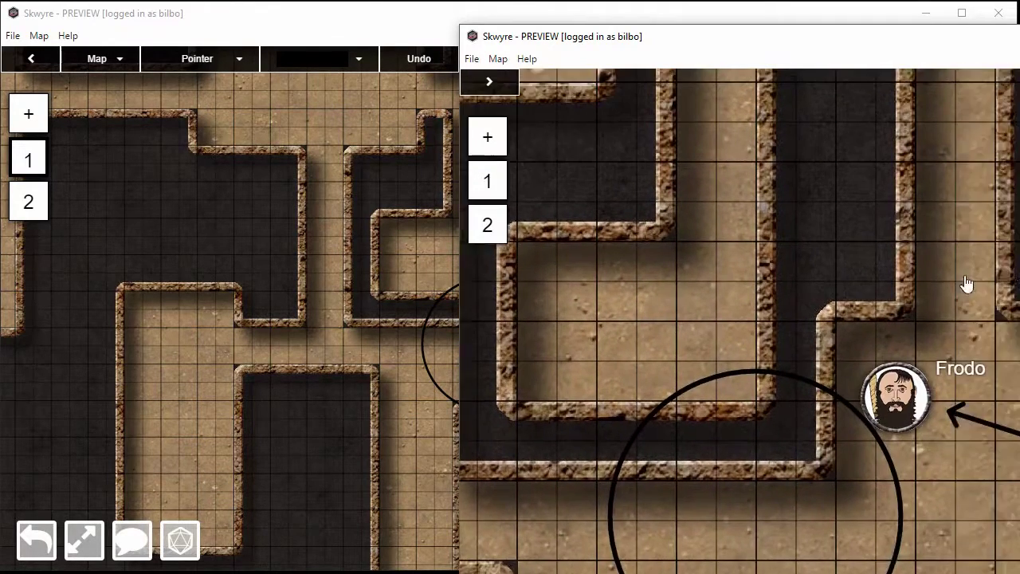
- Move Frodo from the second Skwyre window into the small L-shaped room above the circle, with both windows in view
{"action": "left_click_drag", "start_coordinate": [884, 39], "coordinate": [760, 55]}
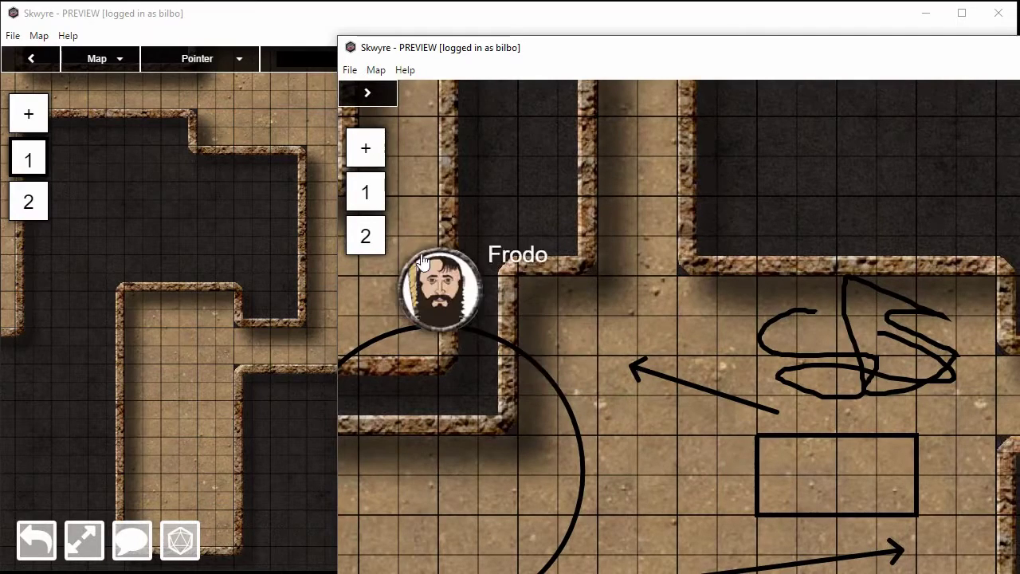
{"action": "left_click_drag", "start_coordinate": [423, 263], "coordinate": [462, 479]}
{"action": "left_click_drag", "start_coordinate": [549, 52], "coordinate": [794, 54]}
{"action": "left_click_drag", "start_coordinate": [690, 450], "coordinate": [722, 376]}
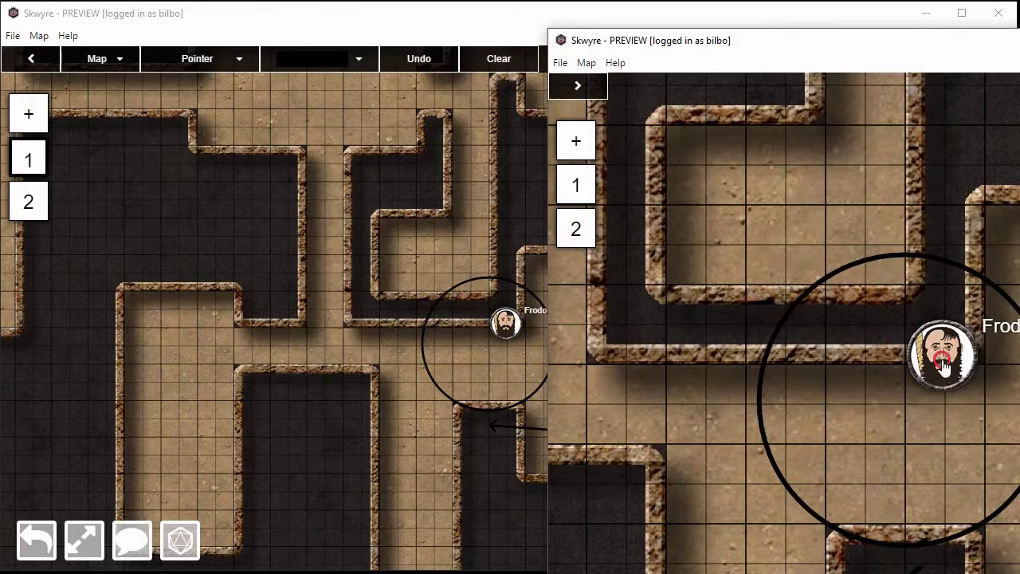
{"action": "left_click_drag", "start_coordinate": [943, 365], "coordinate": [794, 395]}
{"action": "left_click_drag", "start_coordinate": [720, 344], "coordinate": [763, 263]}
- Draw a freehand squiggle over the corridor and the circle's left edge from the second window, and leave that window
{"action": "left_click", "coordinate": [600, 87]}
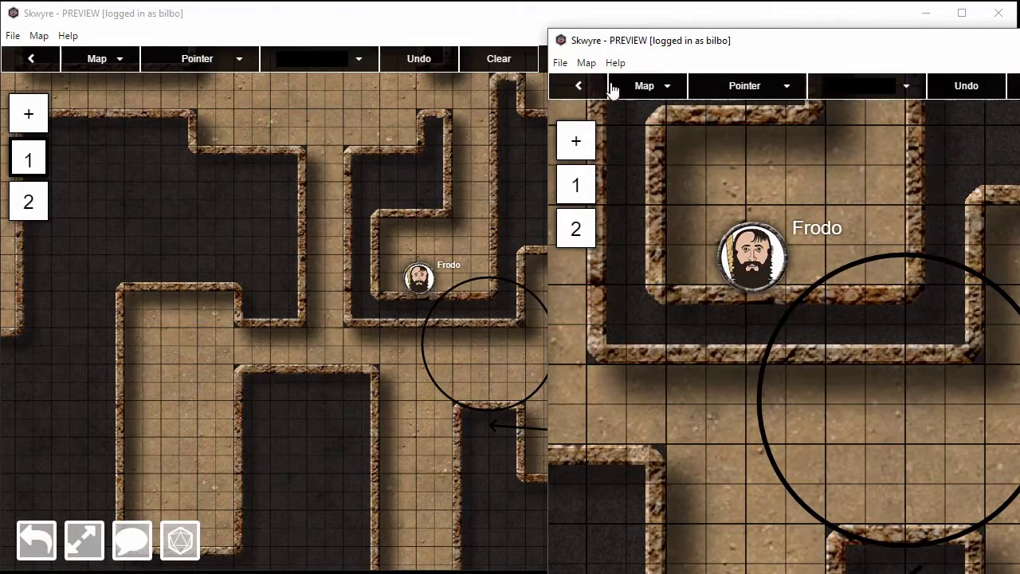
{"action": "left_click", "coordinate": [667, 86]}
{"action": "left_click", "coordinate": [751, 93]}
{"action": "left_click", "coordinate": [749, 89]}
{"action": "left_click", "coordinate": [727, 189]}
{"action": "mouse_move", "coordinate": [692, 362]}
{"action": "left_mouse_down"}
{"action": "mouse_move", "coordinate": [674, 406]}
{"action": "mouse_move", "coordinate": [792, 455]}
{"action": "mouse_move", "coordinate": [800, 507]}
{"action": "mouse_move", "coordinate": [745, 365]}
{"action": "left_mouse_up"}
{"action": "left_click", "coordinate": [768, 49]}
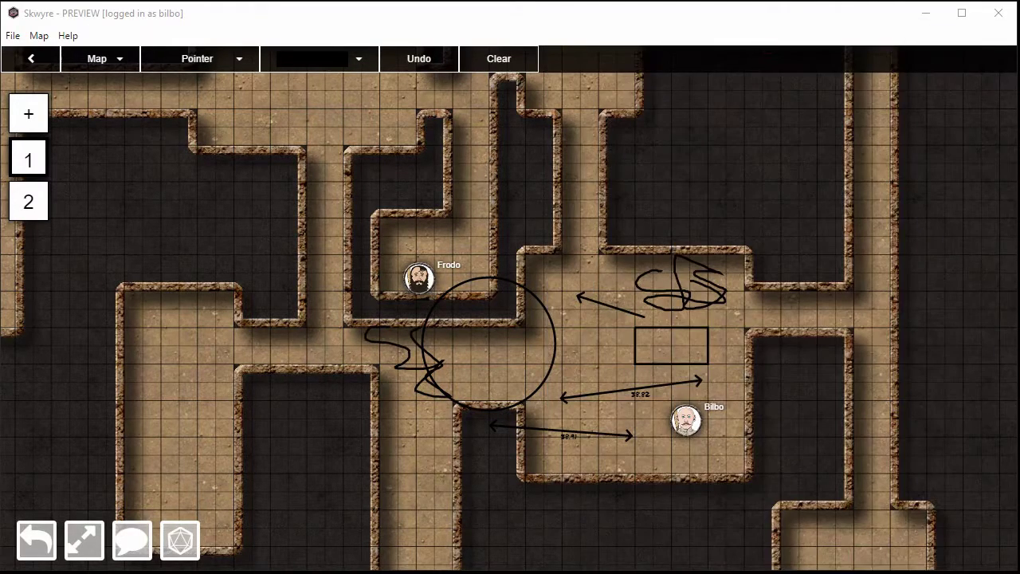
- Return to the campaign list and view the available actions for the Fantasy RPG campaign without choosing any
{"action": "left_click", "coordinate": [37, 540]}
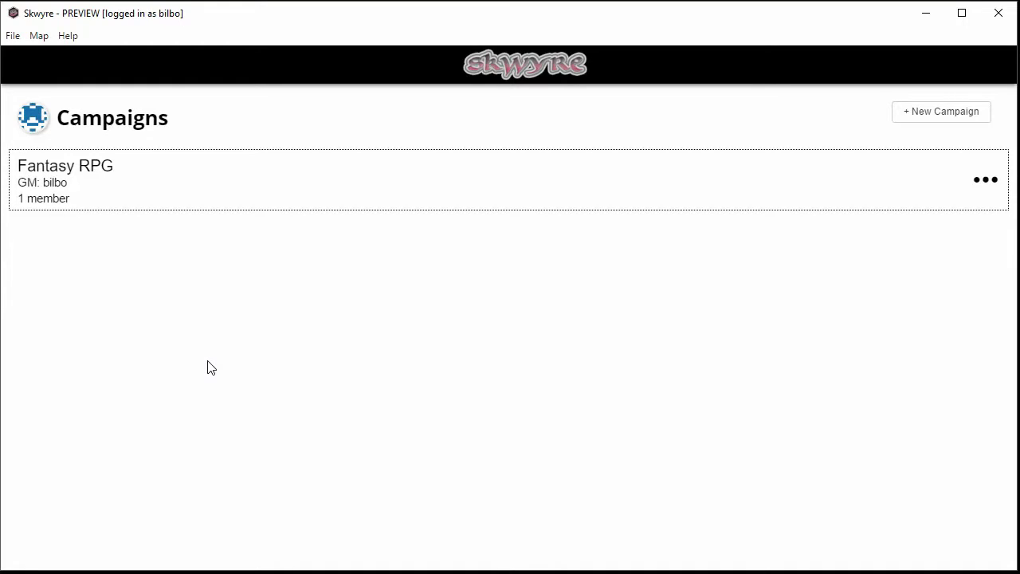
{"action": "left_click", "coordinate": [986, 177]}
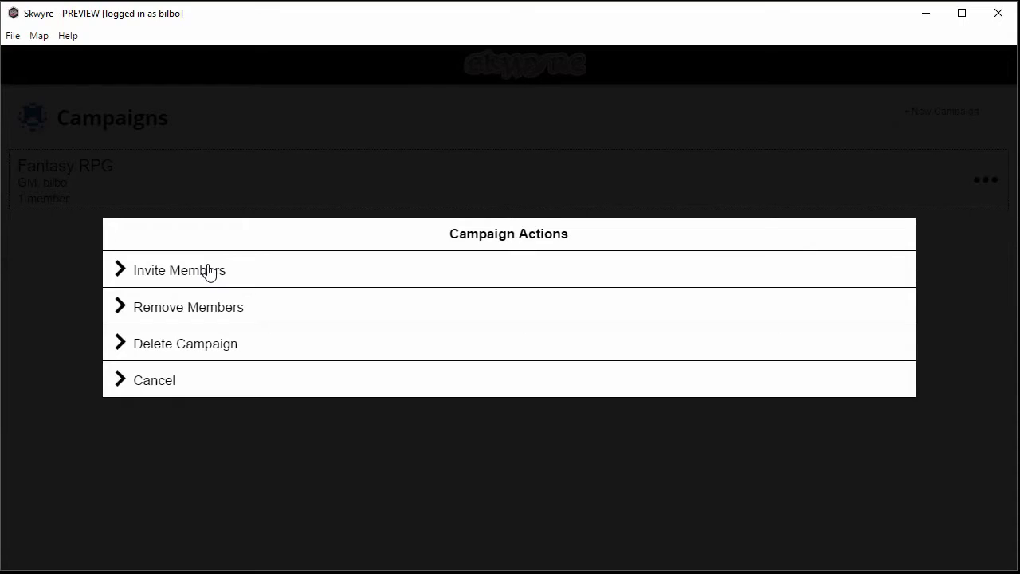
{"action": "left_click", "coordinate": [144, 383]}
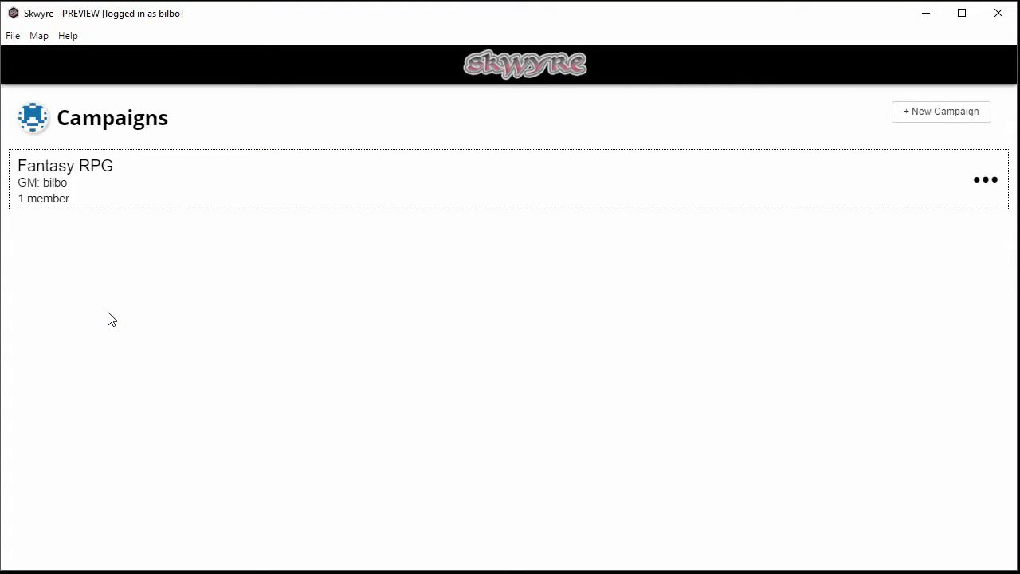